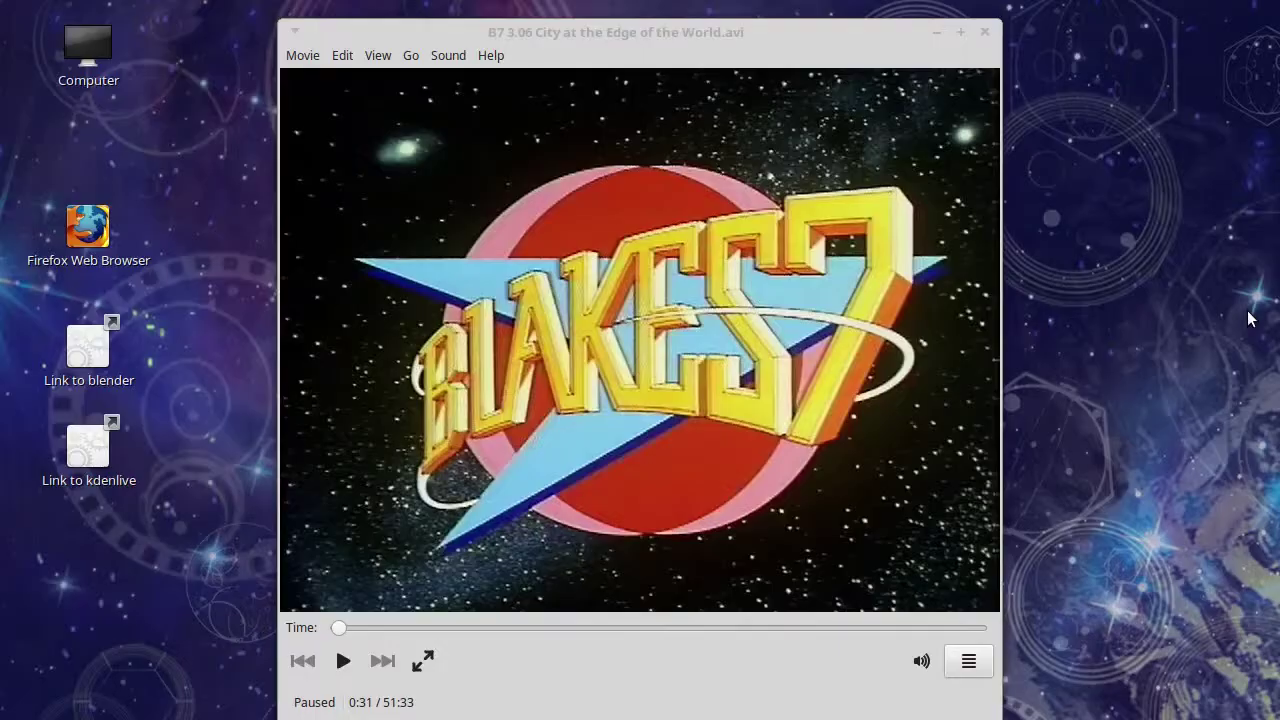
Focus Xplayer and seek the paused episode to 12:16 on the time slider.
{"action": "left_click", "coordinate": [339, 630]}
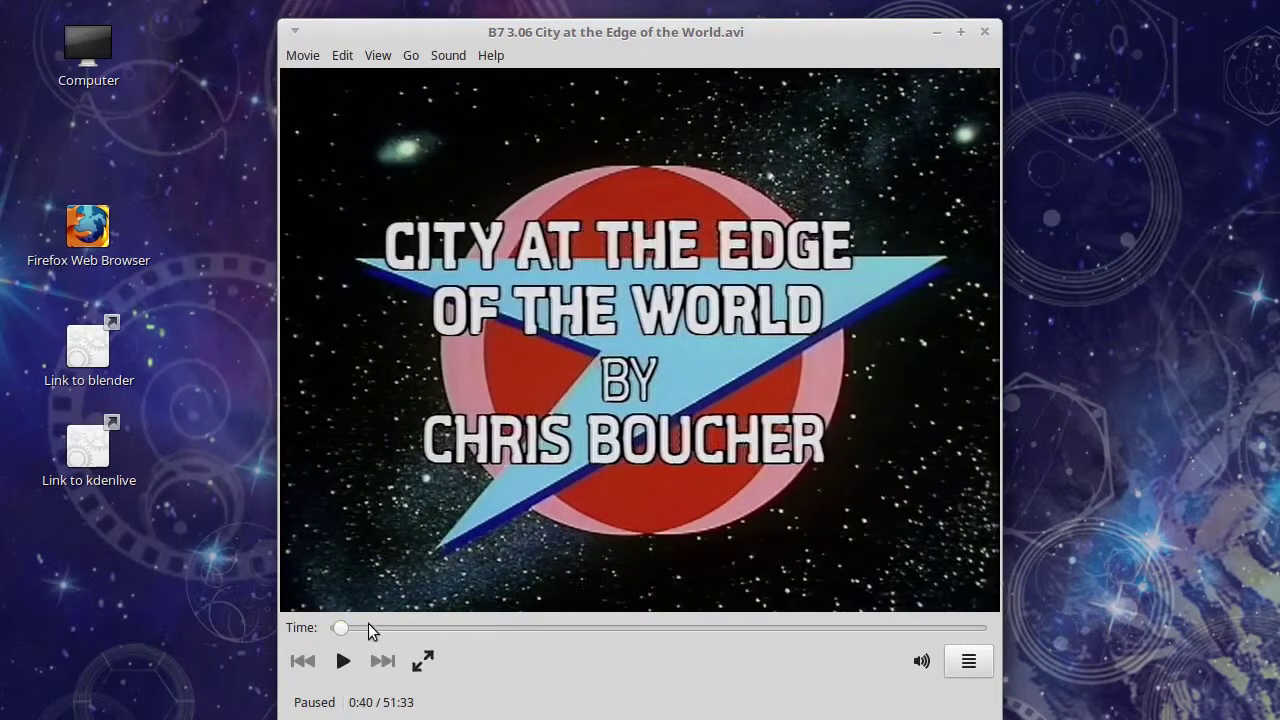
{"action": "left_click", "coordinate": [487, 630]}
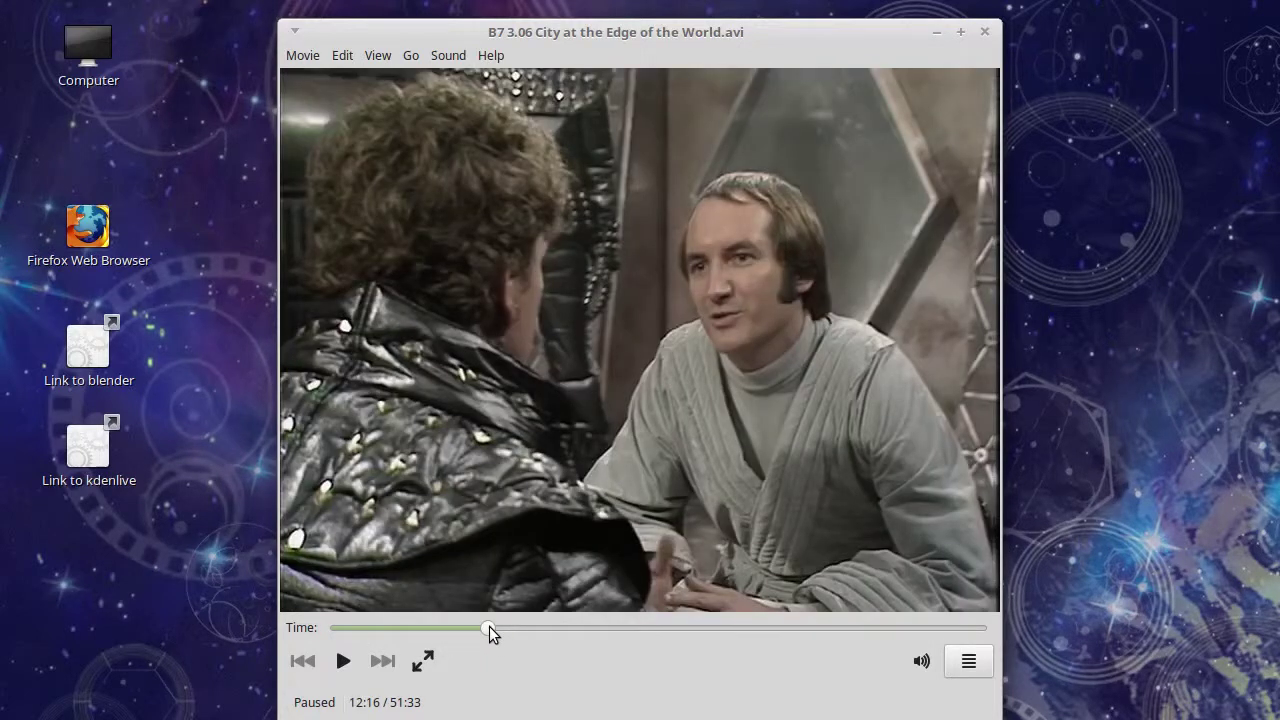
Scrub the paused episode from 12:15 ahead to 23:35 and then 23:50.
{"action": "left_click_drag", "start_coordinate": [489, 626], "coordinate": [597, 632]}
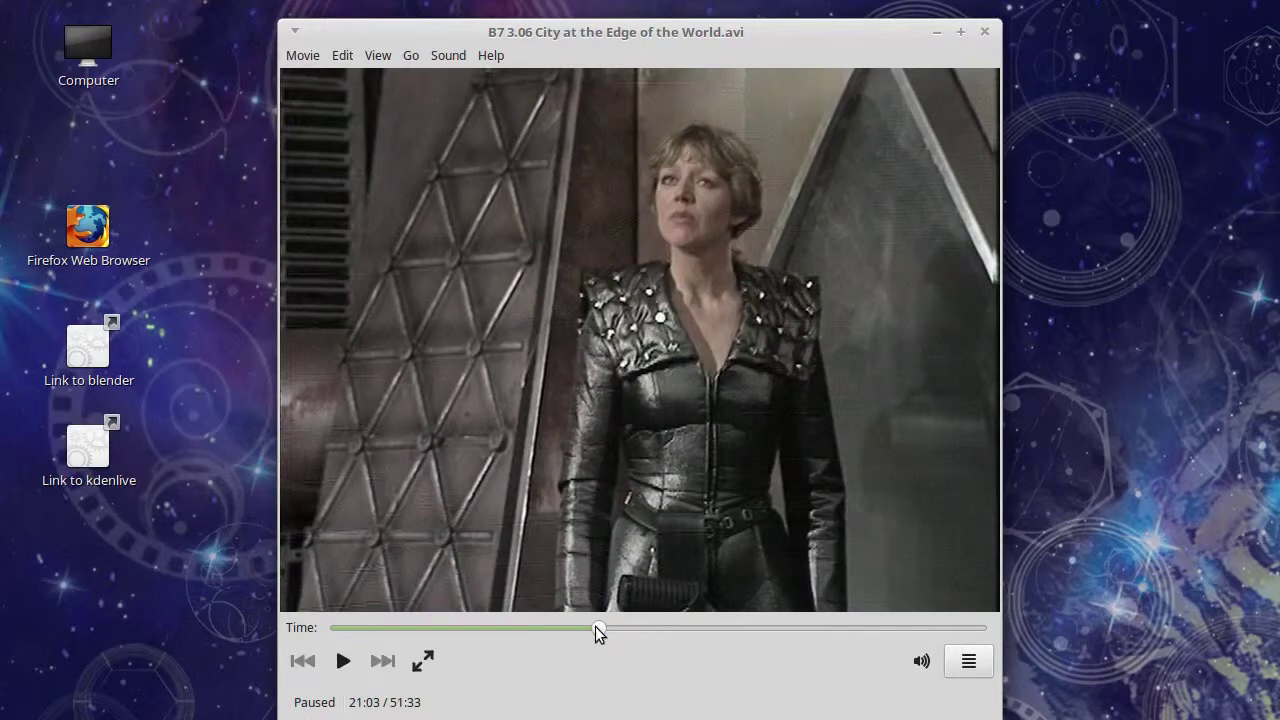
{"action": "left_click_drag", "start_coordinate": [597, 628], "coordinate": [630, 629]}
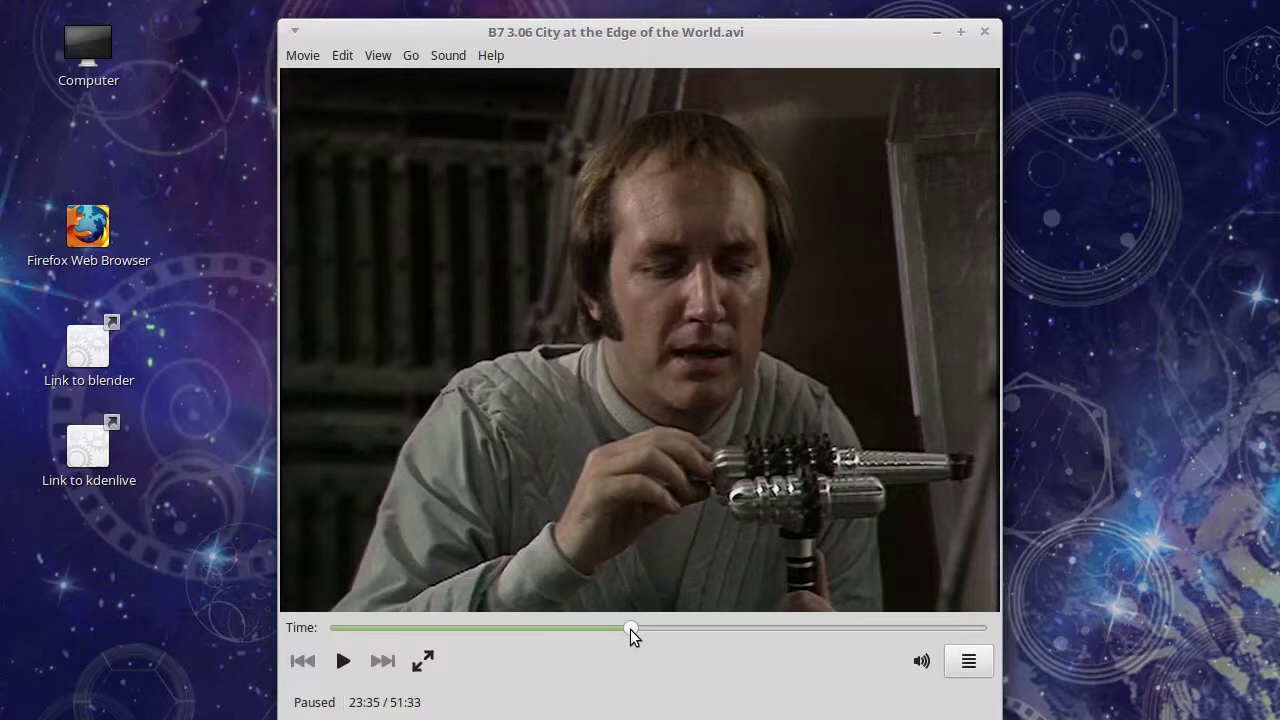
{"action": "left_click_drag", "start_coordinate": [630, 629], "coordinate": [633, 629]}
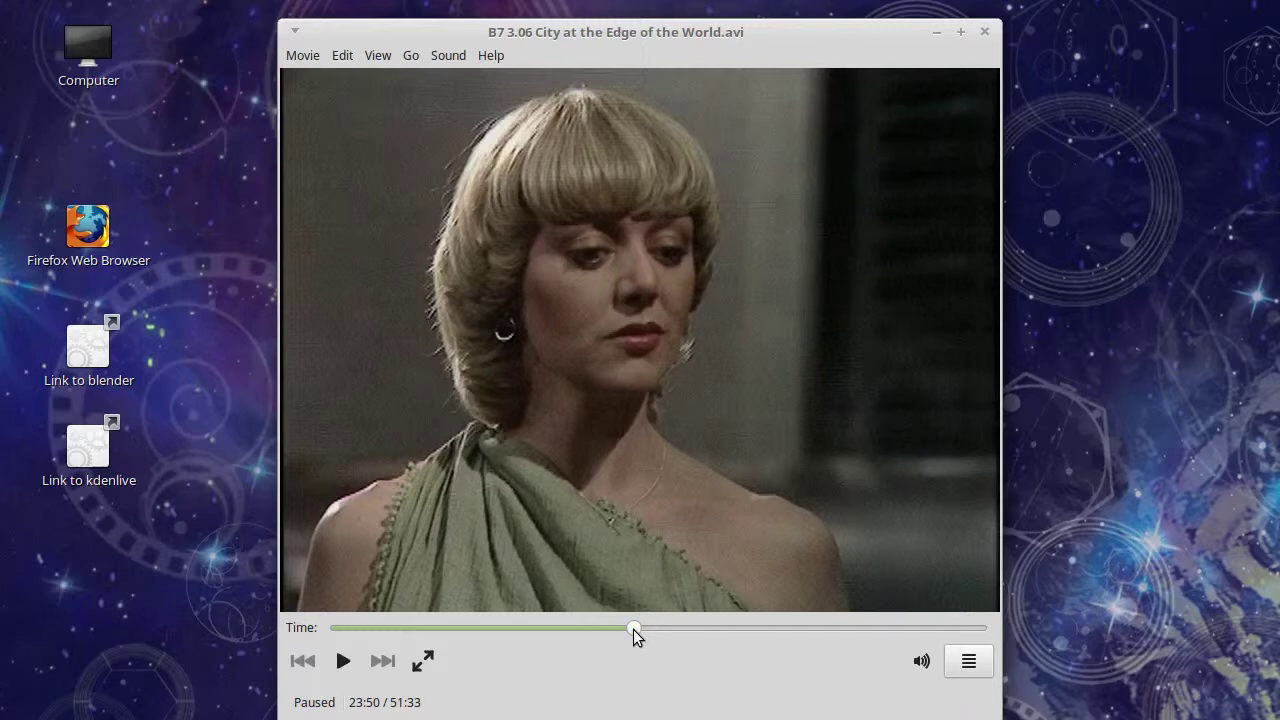
Fine-tune the paused frame around 23:26, then quit Xplayer with Ctrl+Q.
{"action": "left_click_drag", "start_coordinate": [633, 629], "coordinate": [548, 637]}
{"action": "left_click_drag", "start_coordinate": [631, 628], "coordinate": [633, 629]}
{"action": "mouse_move", "coordinate": [633, 629]}
{"action": "left_mouse_down"}
{"action": "mouse_move", "coordinate": [526, 643]}
{"action": "mouse_move", "coordinate": [630, 630]}
{"action": "left_mouse_up"}
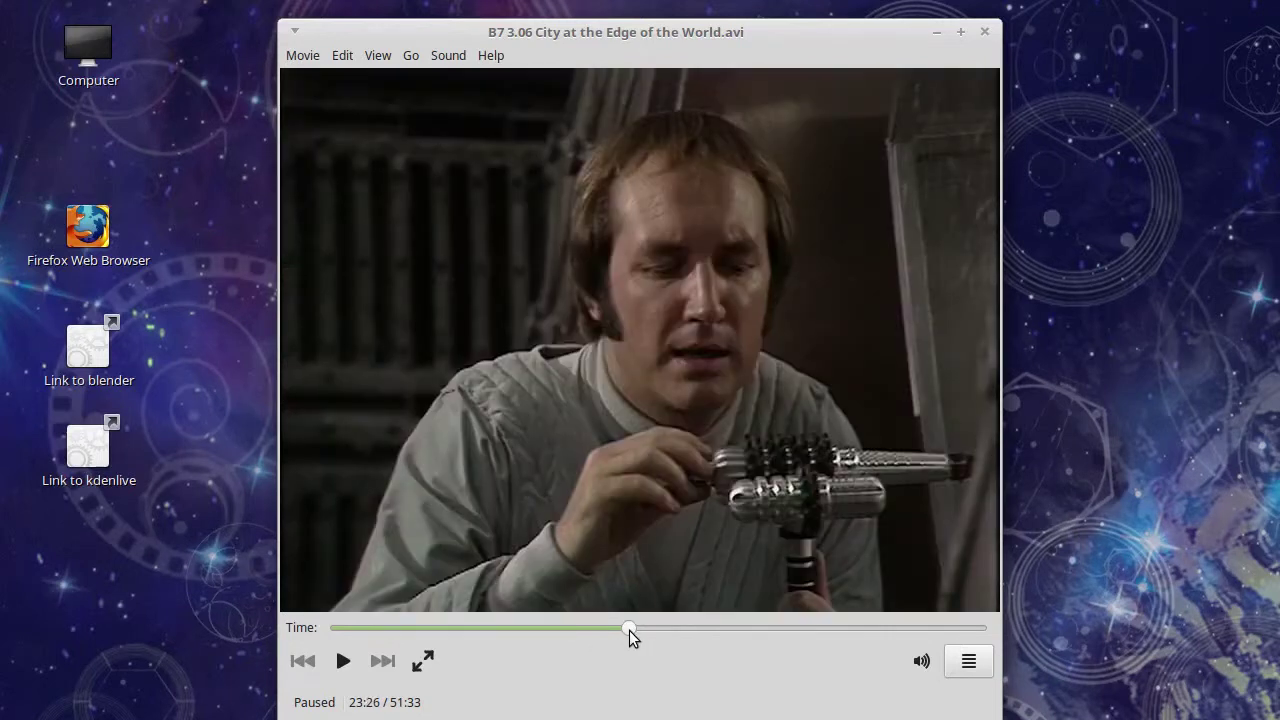
{"action": "key", "text": "ctrl+q"}
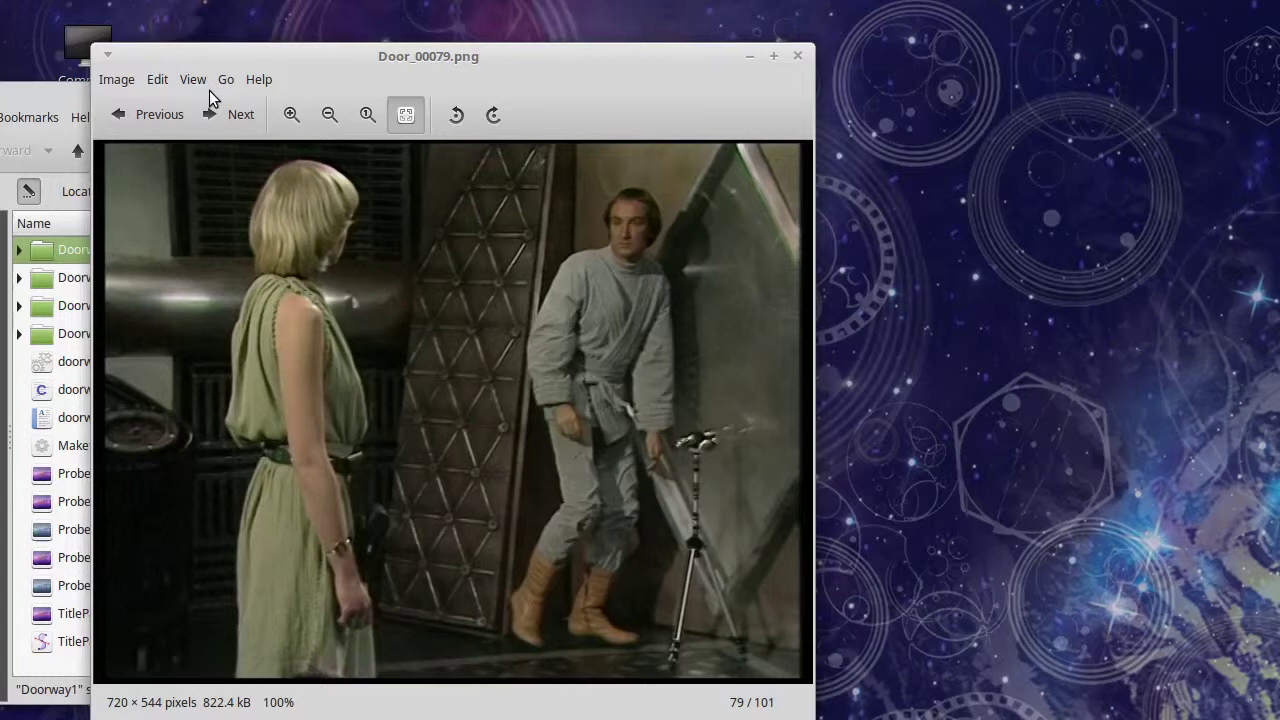
Step the Door frames to Door_00013.png, then open Open_00001.png from Doorway2.
{"action": "key", "text": "Right"}
{"action": "key", "text": "Right"}
{"action": "key", "text": "Right"}
{"action": "key", "text": "Right"}
{"action": "key", "text": "Right"}
{"action": "key", "text": "Right"}
{"action": "key", "text": "Right"}
{"action": "key", "text": "Right"}
{"action": "key", "text": "Right"}
{"action": "key", "text": "Right"}
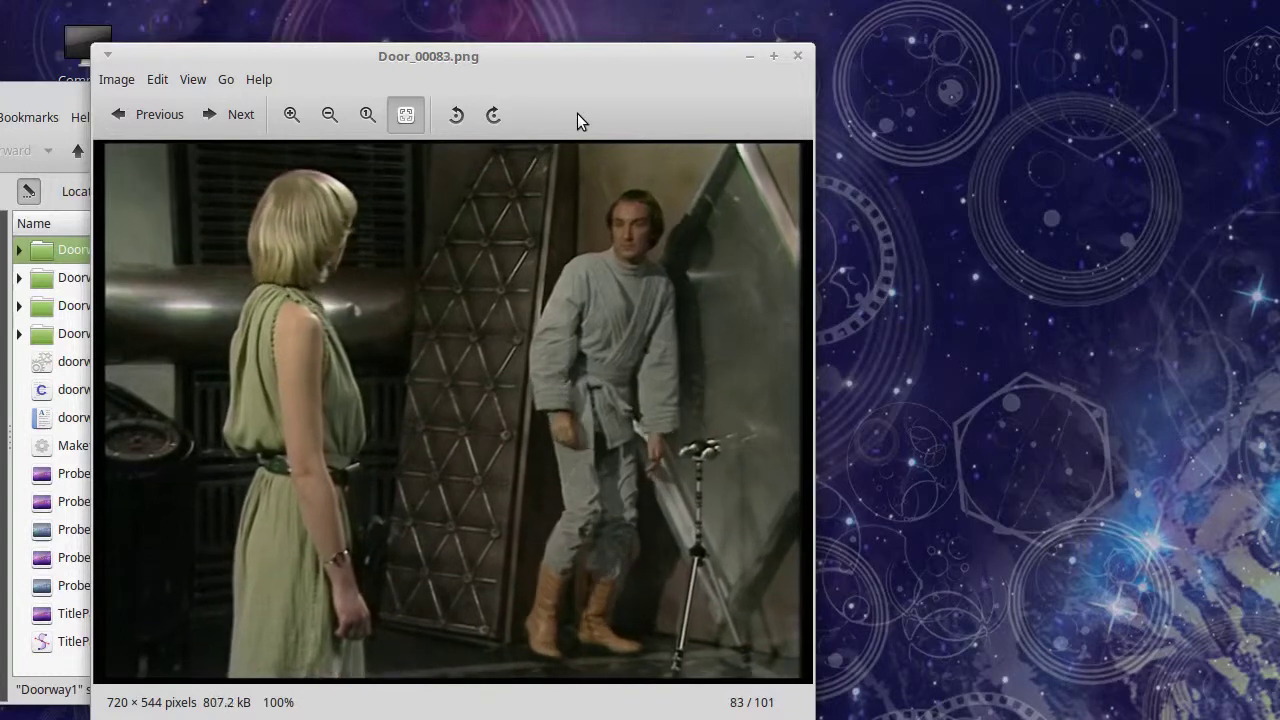
{"action": "key", "text": "Right"}
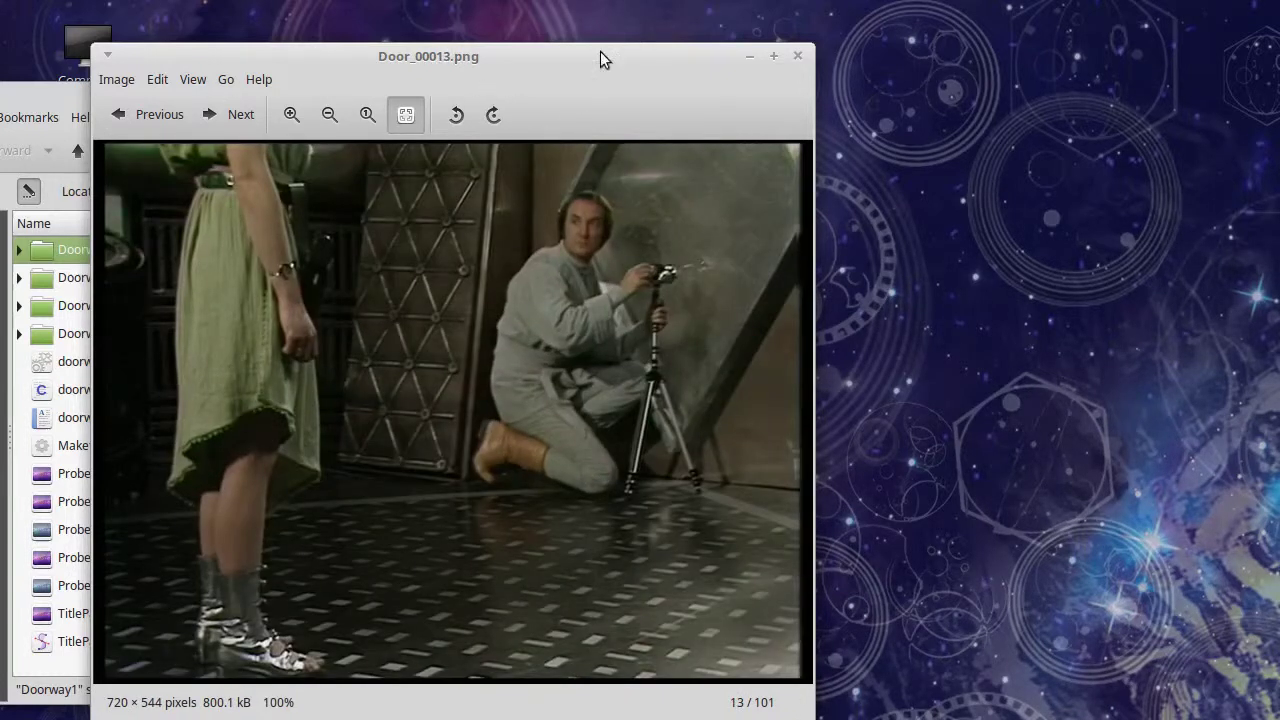
{"action": "left_click", "coordinate": [797, 56]}
{"action": "double_click", "coordinate": [106, 277]}
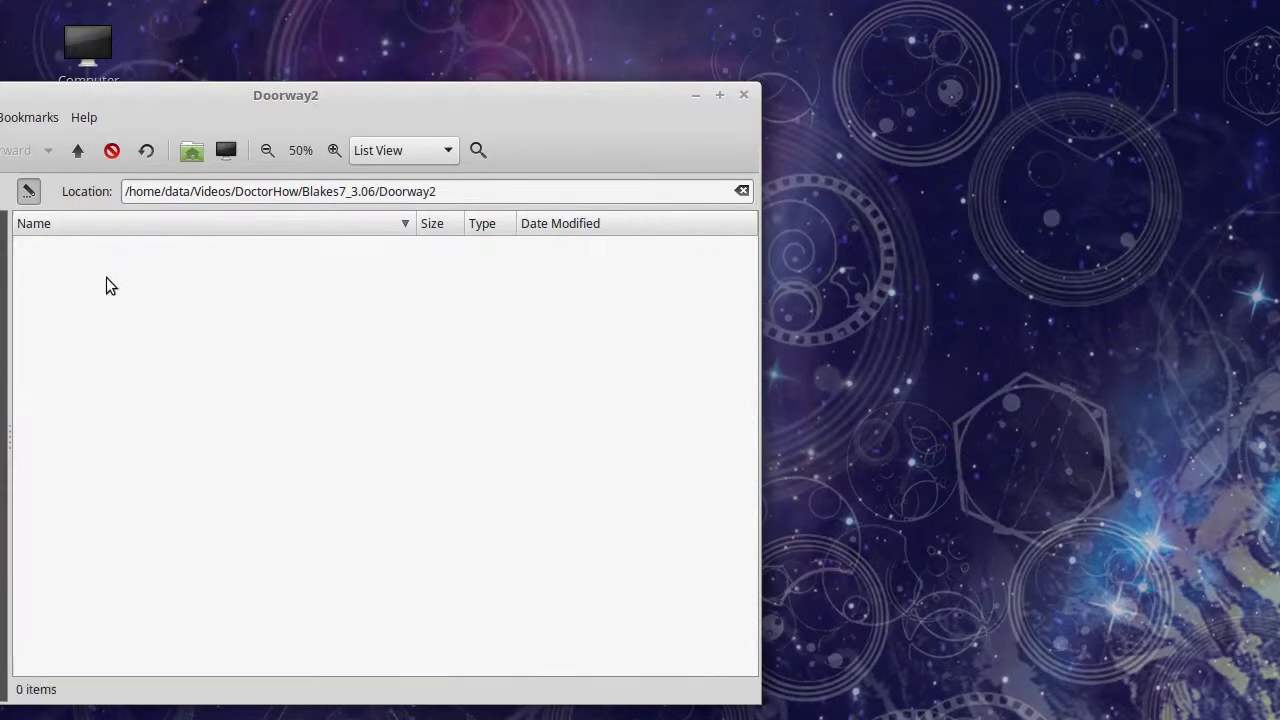
{"action": "double_click", "coordinate": [108, 252]}
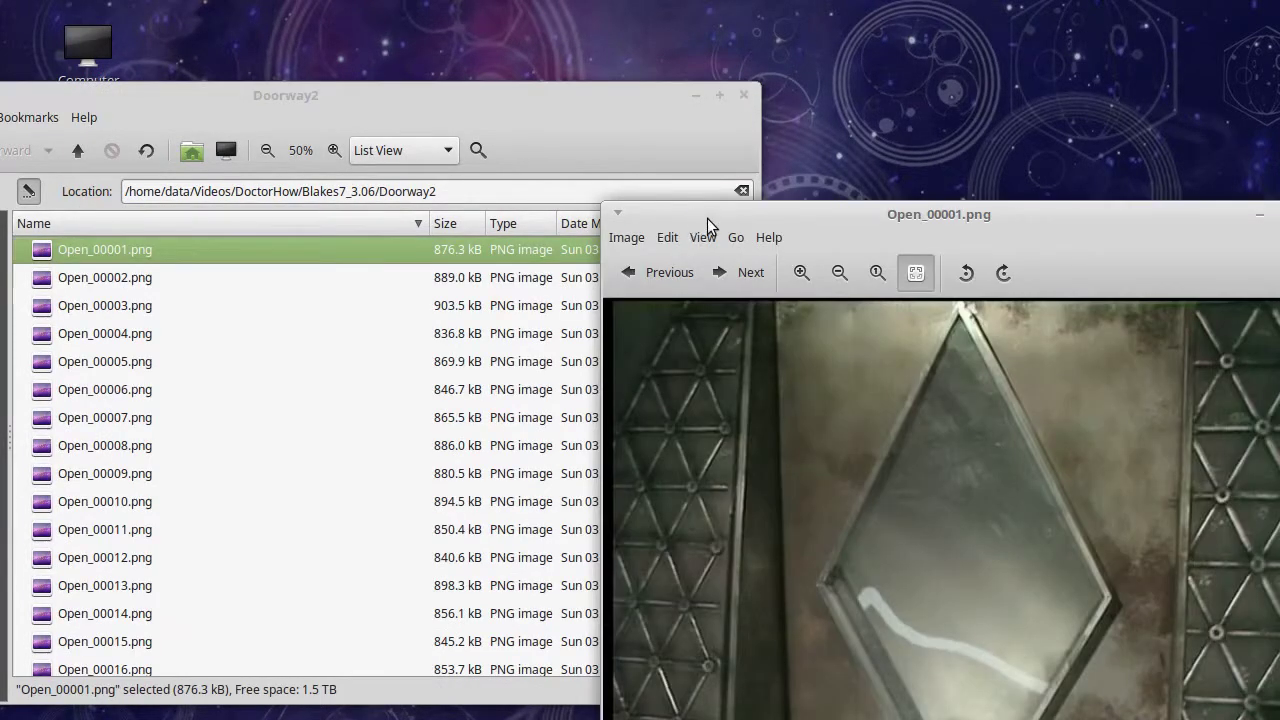
{"action": "left_click_drag", "start_coordinate": [707, 218], "coordinate": [261, 41]}
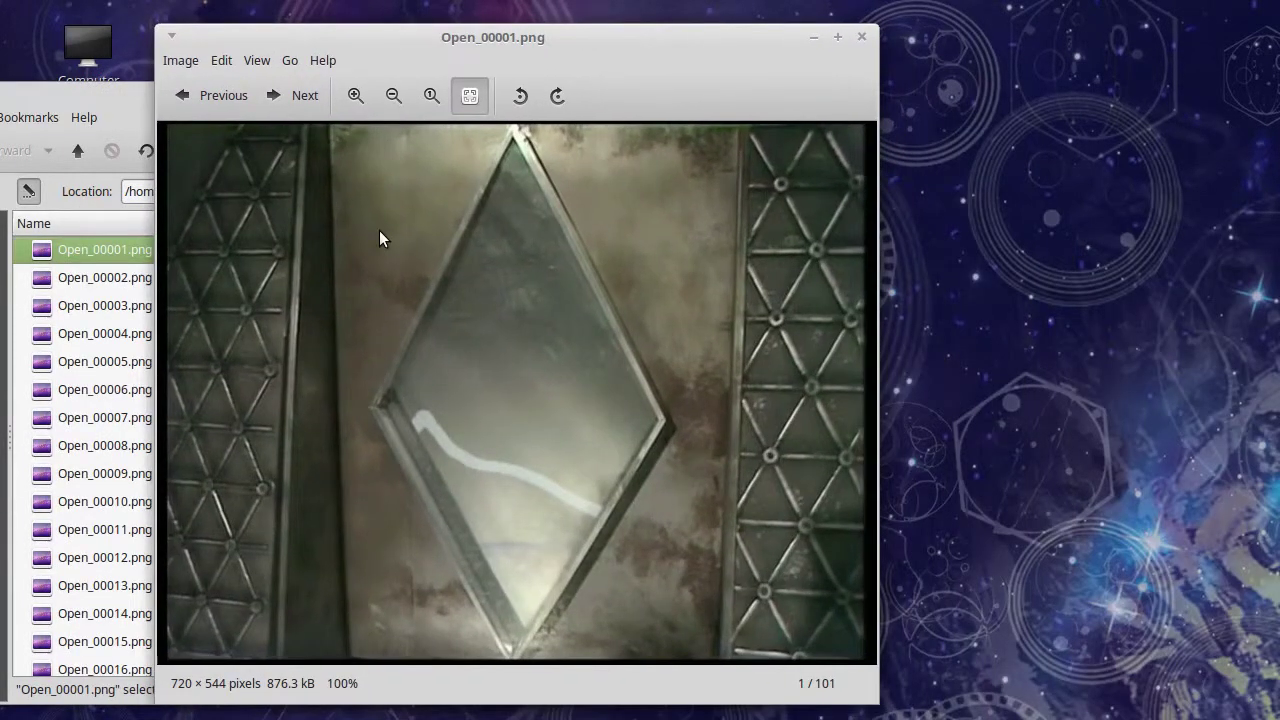
Page back and forth through the Open frames between 33 and 53, ending at 49, then close.
{"action": "key", "text": "Right"}
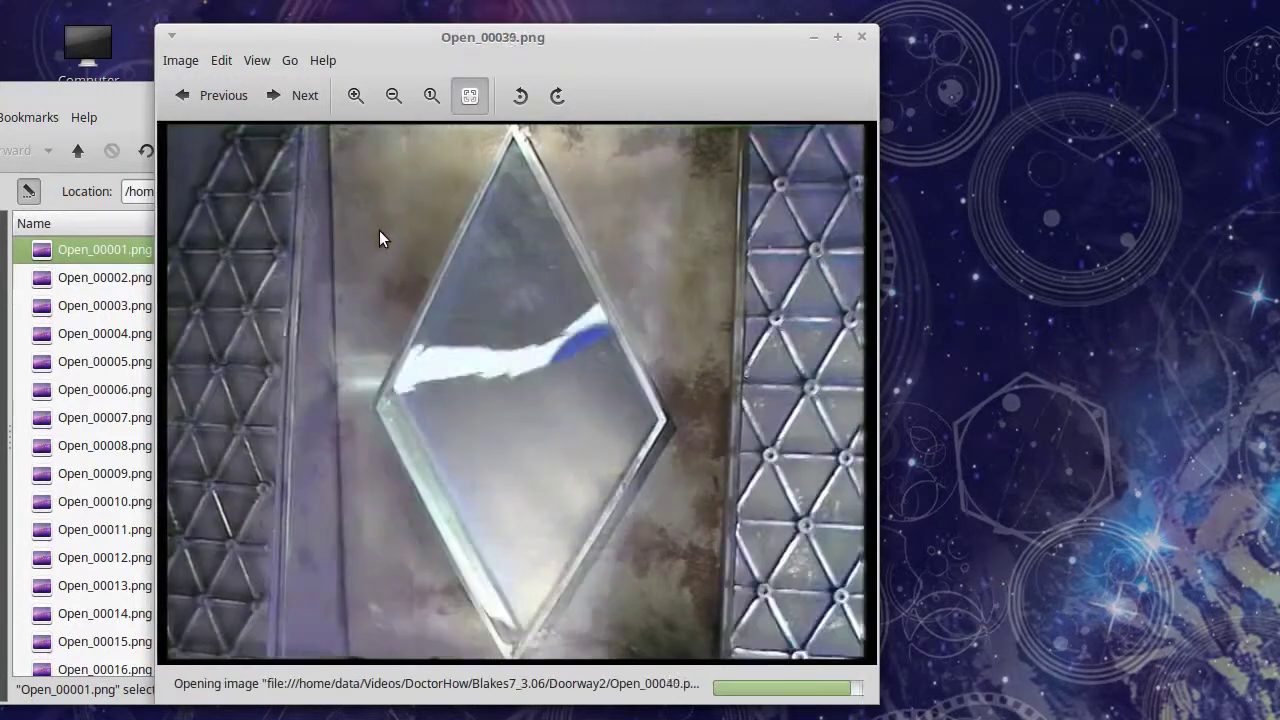
{"action": "key", "text": "Right"}
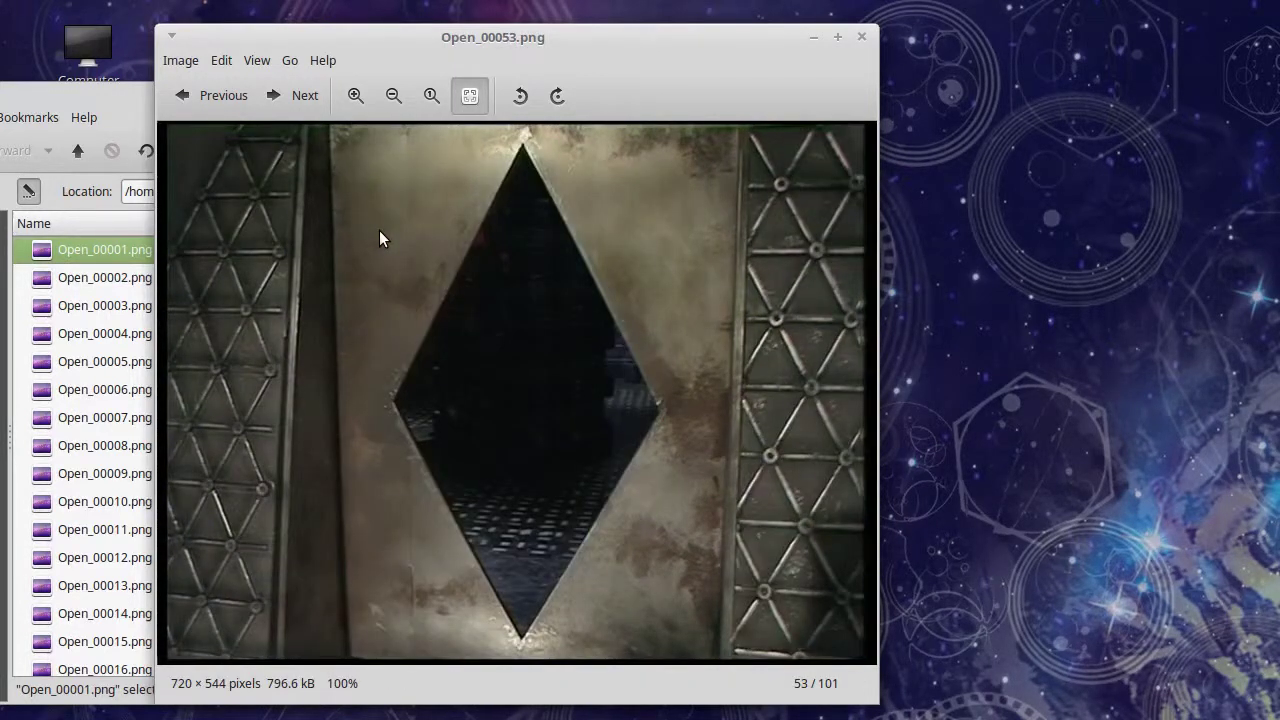
{"action": "key", "text": "Left"}
{"action": "key", "text": "Left"}
{"action": "key", "text": "Left"}
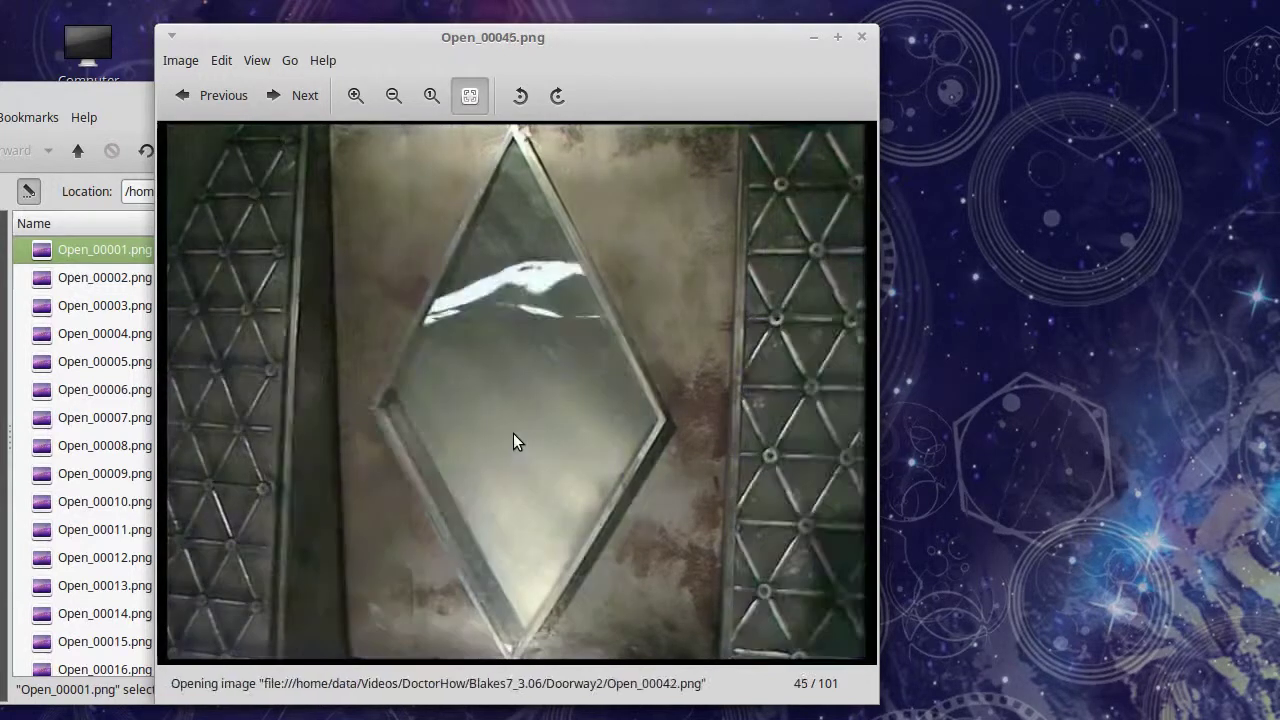
{"action": "key", "text": "Left"}
{"action": "key", "text": "Left"}
{"action": "key", "text": "Left"}
{"action": "key", "text": "Left"}
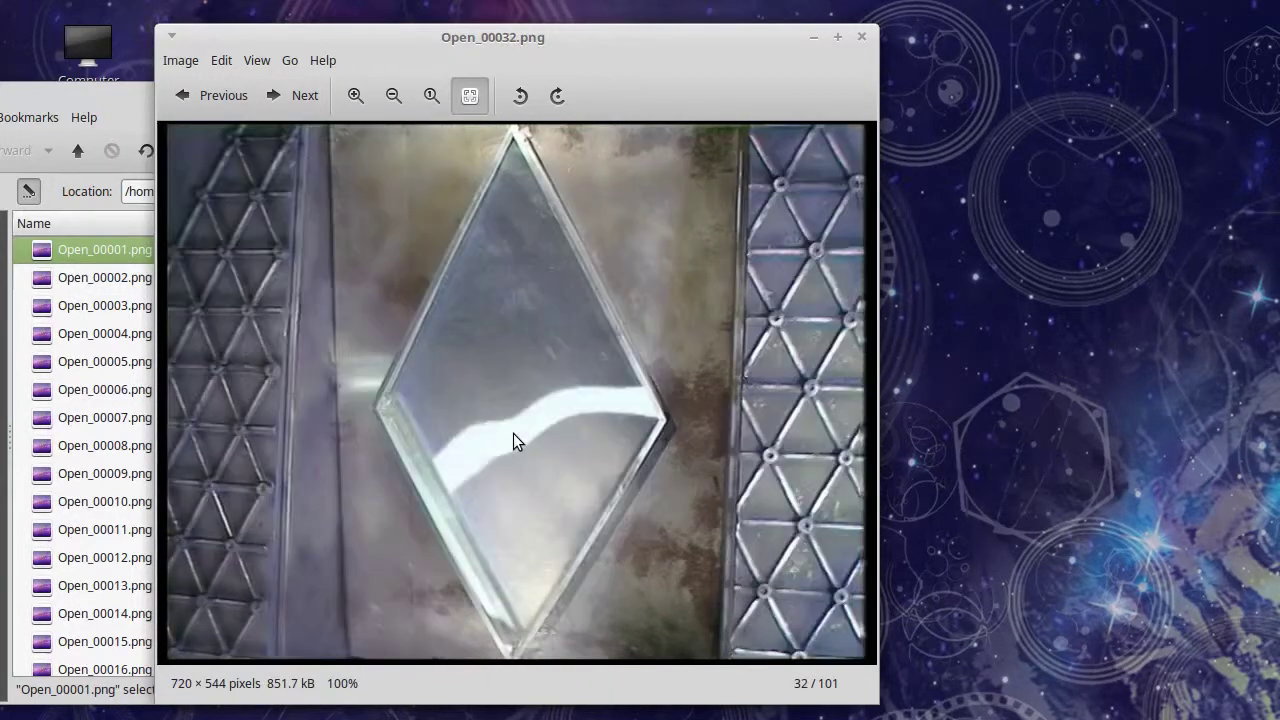
{"action": "key", "text": "Right"}
{"action": "key", "text": "Right"}
{"action": "key", "text": "Left"}
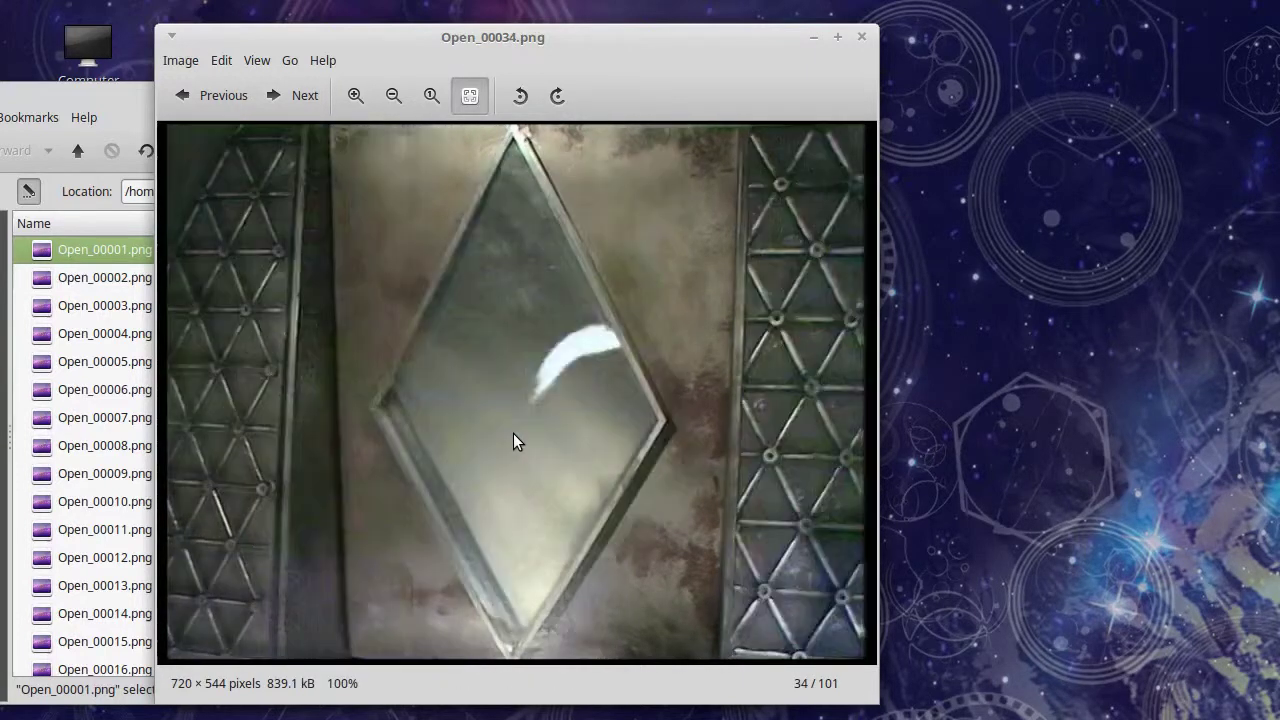
{"action": "key", "text": "Right"}
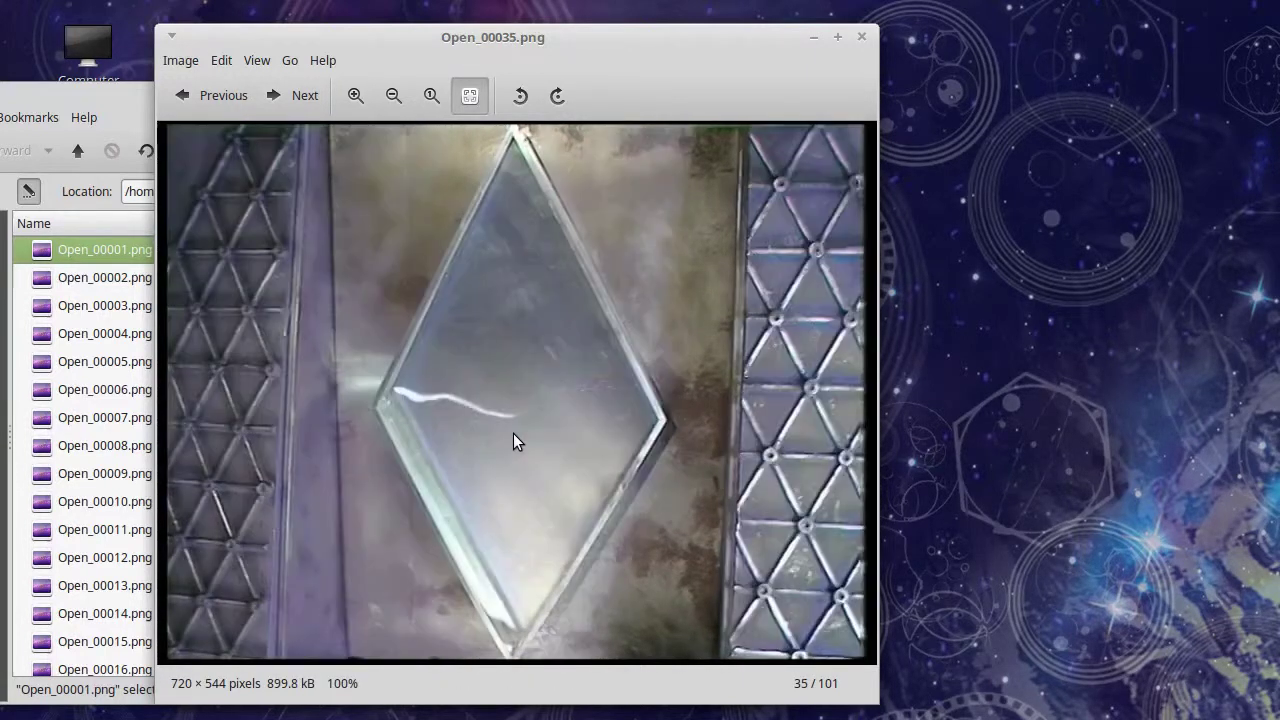
{"action": "key", "text": "Right"}
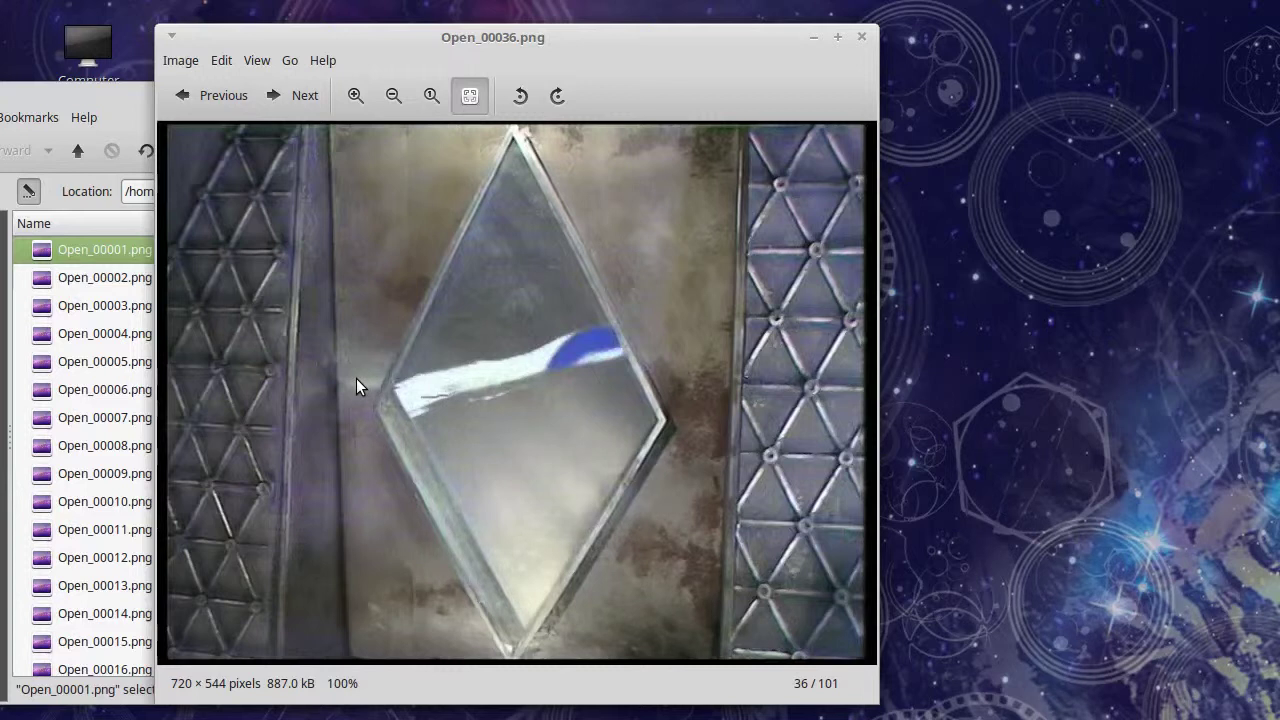
{"action": "key", "text": "Right"}
{"action": "key", "text": "Right"}
{"action": "key", "text": "Right"}
{"action": "key", "text": "Right"}
{"action": "key", "text": "Right"}
{"action": "key", "text": "Right"}
{"action": "key", "text": "Right"}
{"action": "key", "text": "Right"}
{"action": "key", "text": "Right"}
{"action": "key", "text": "Right"}
{"action": "key", "text": "Right"}
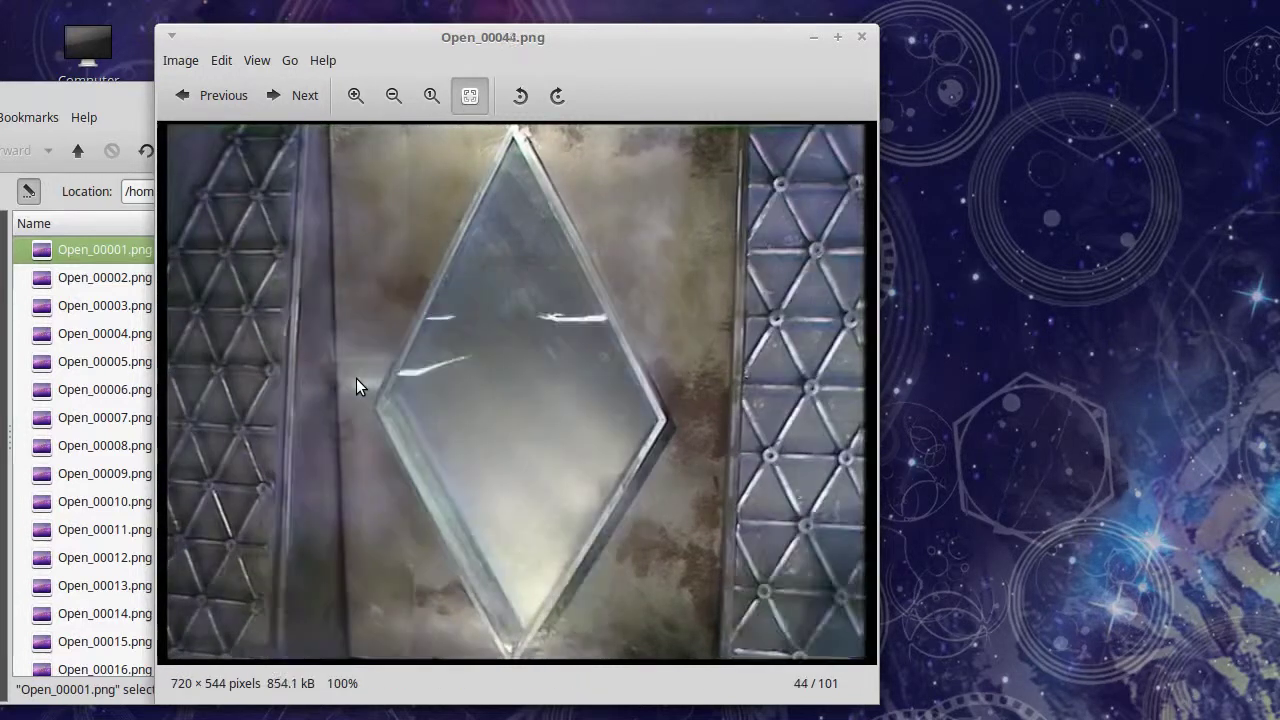
{"action": "key", "text": "Right"}
{"action": "key", "text": "Right"}
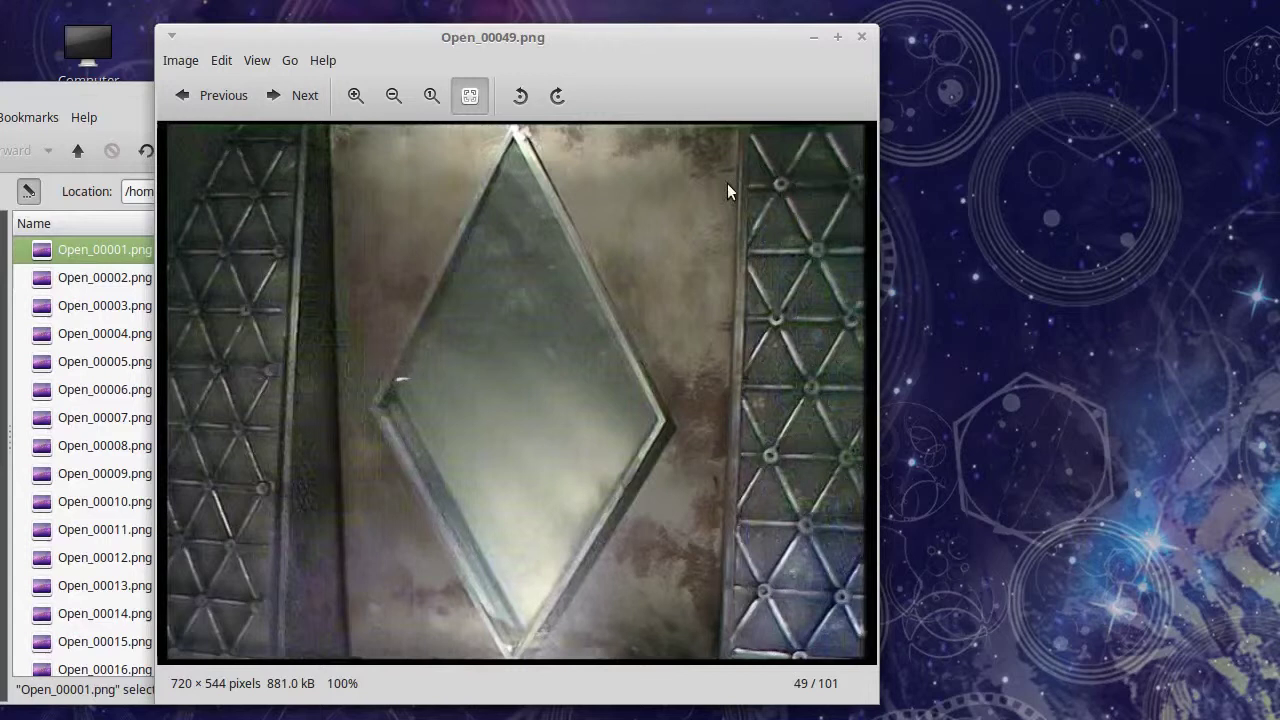
{"action": "left_click", "coordinate": [861, 36]}
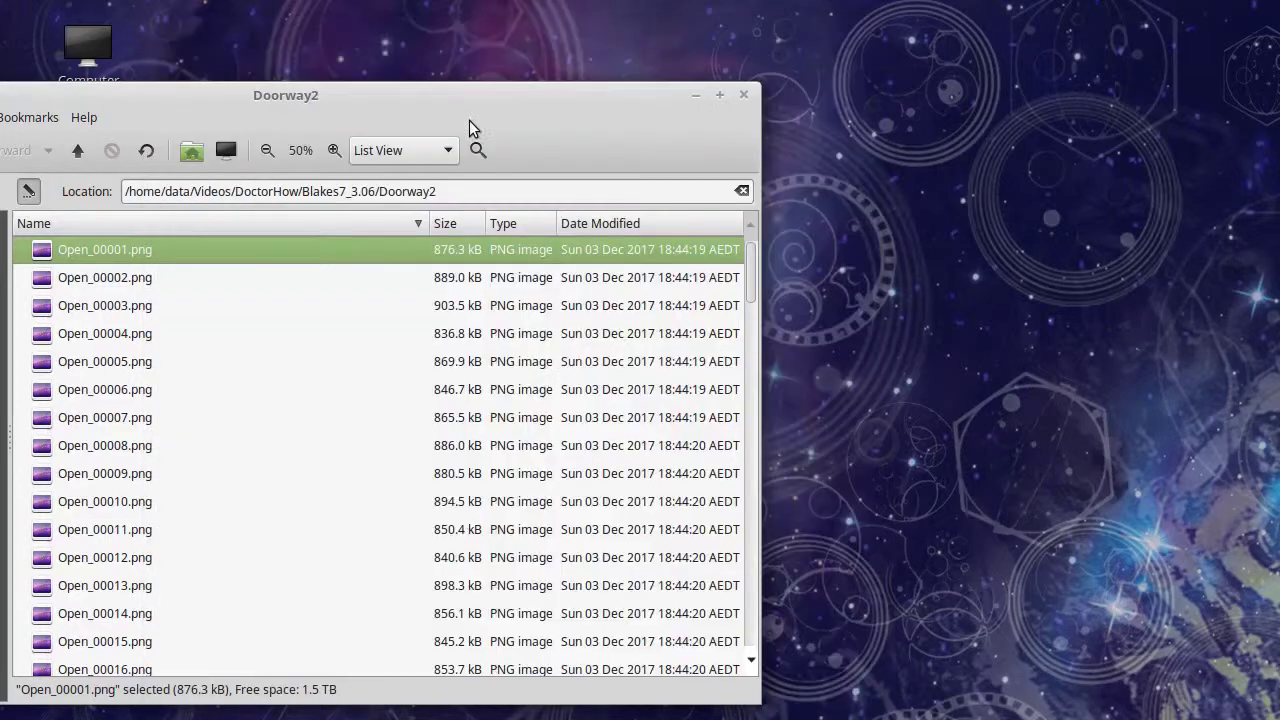
Open Open_00001.png from the Doorway2_corrected folder in Xviewer.
{"action": "left_click", "coordinate": [79, 150]}
{"action": "left_click", "coordinate": [125, 312]}
{"action": "double_click", "coordinate": [125, 312]}
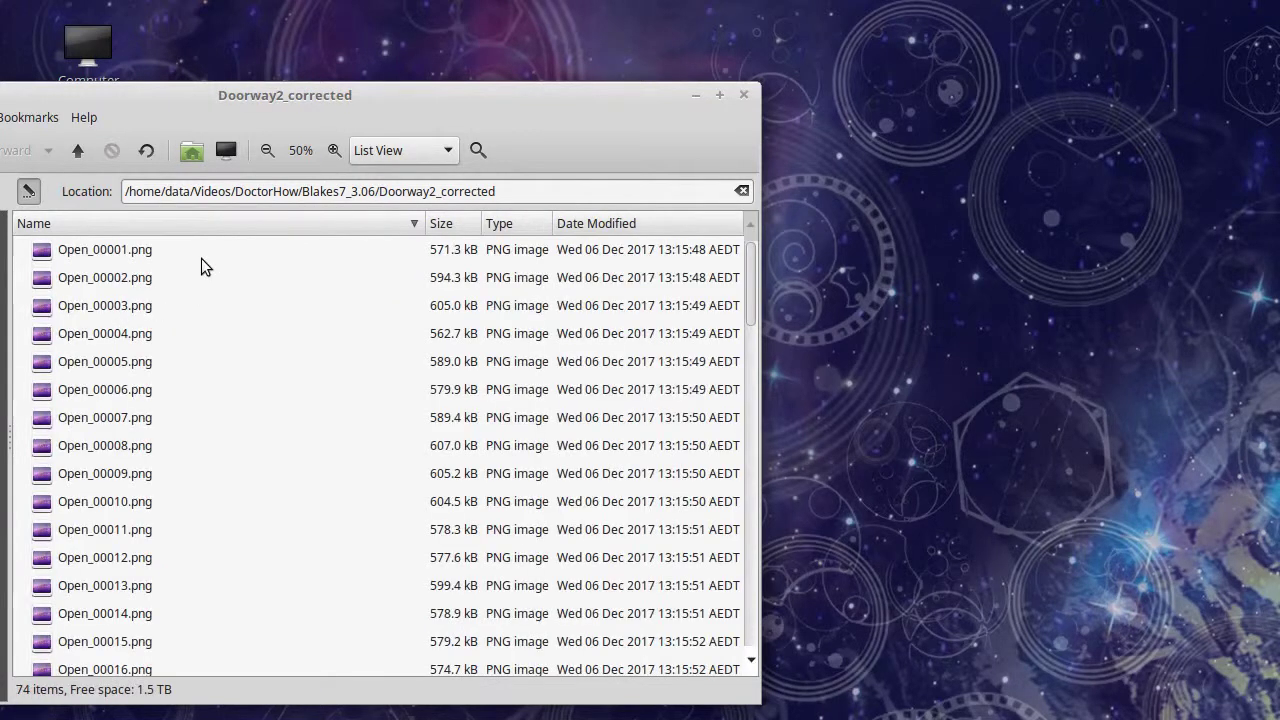
{"action": "double_click", "coordinate": [202, 249]}
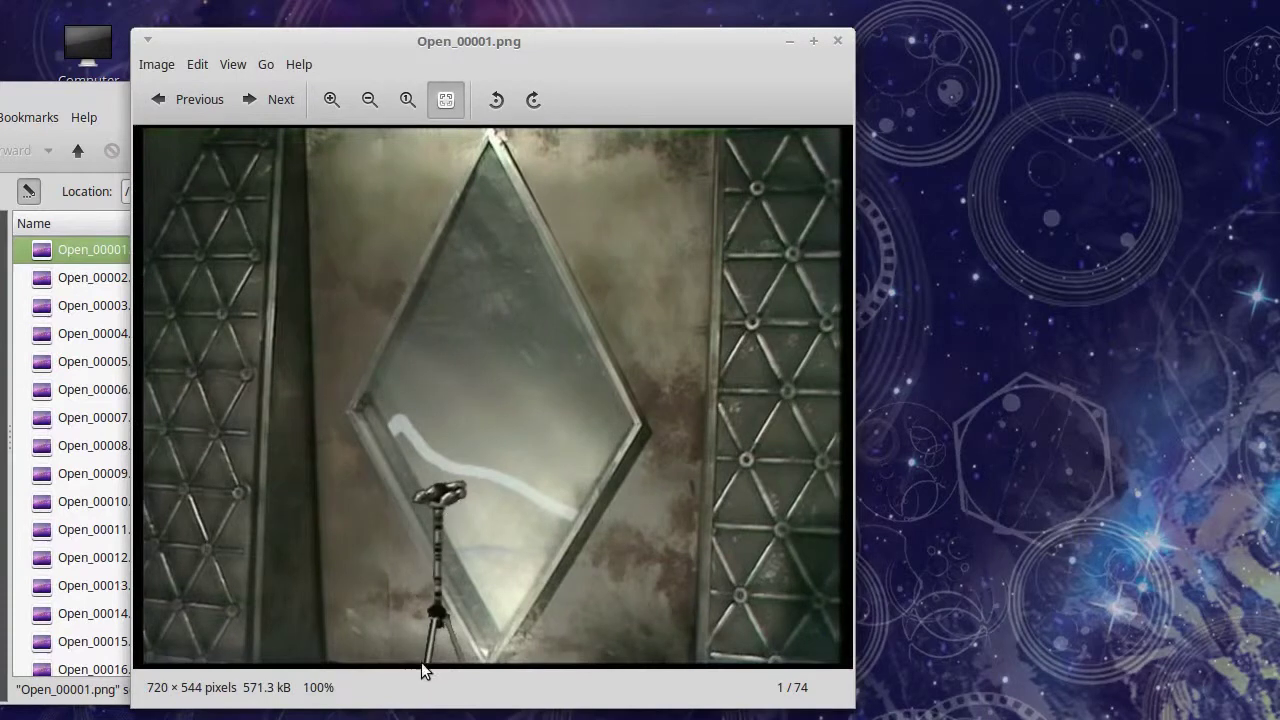
Step through the corrected frames, checking frames 5 to 8, up to frame 62 of 74.
{"action": "key", "text": "Right"}
{"action": "key", "text": "Right"}
{"action": "key", "text": "Right"}
{"action": "key", "text": "Right"}
{"action": "key", "text": "Right"}
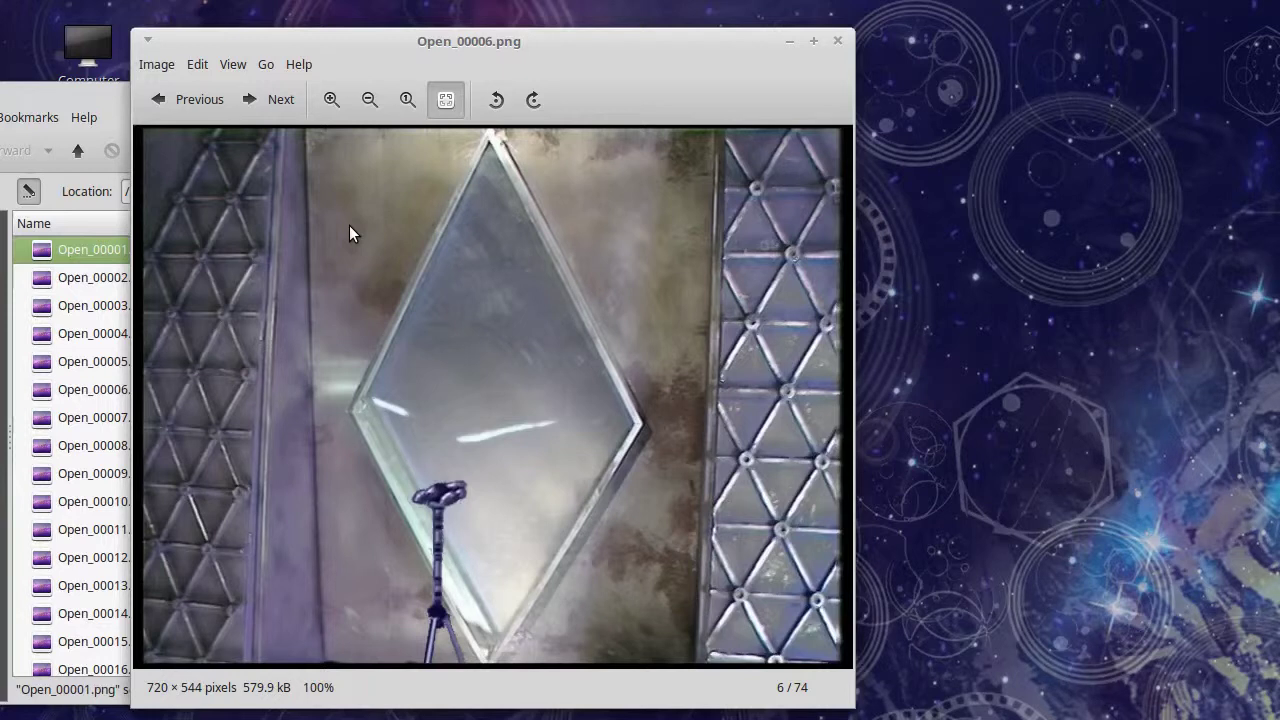
{"action": "key", "text": "Left"}
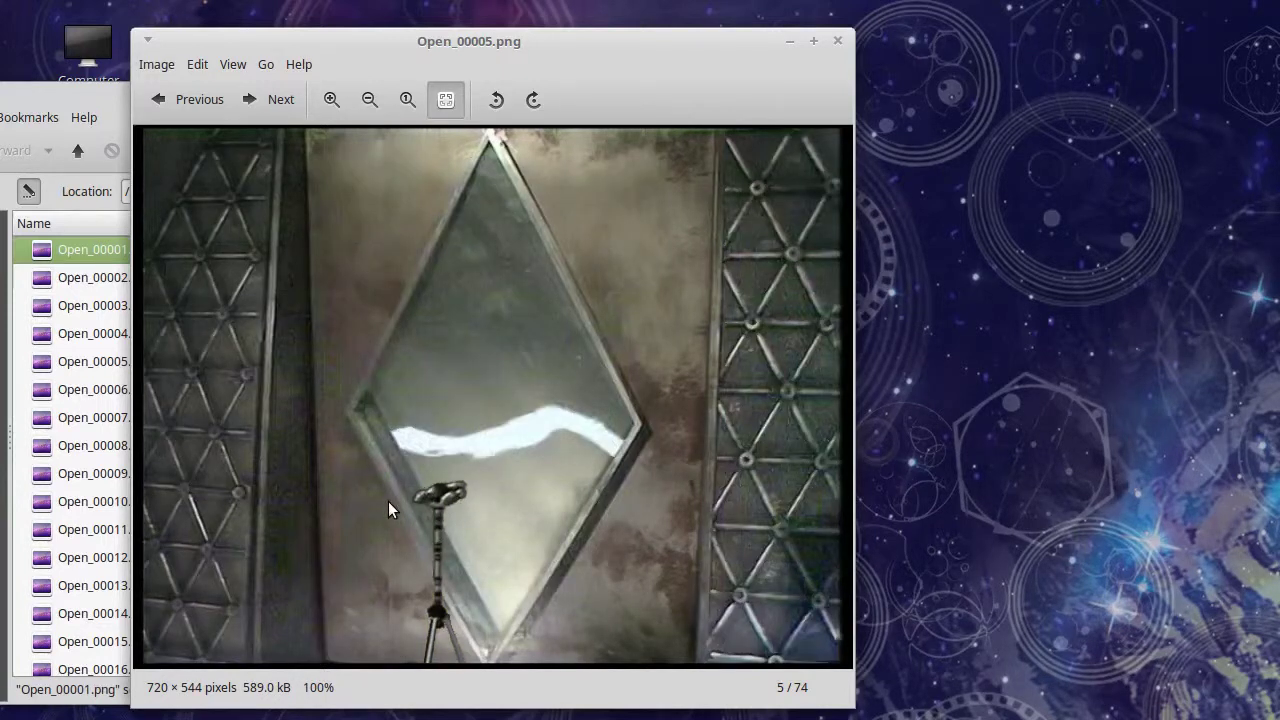
{"action": "key", "text": "Right"}
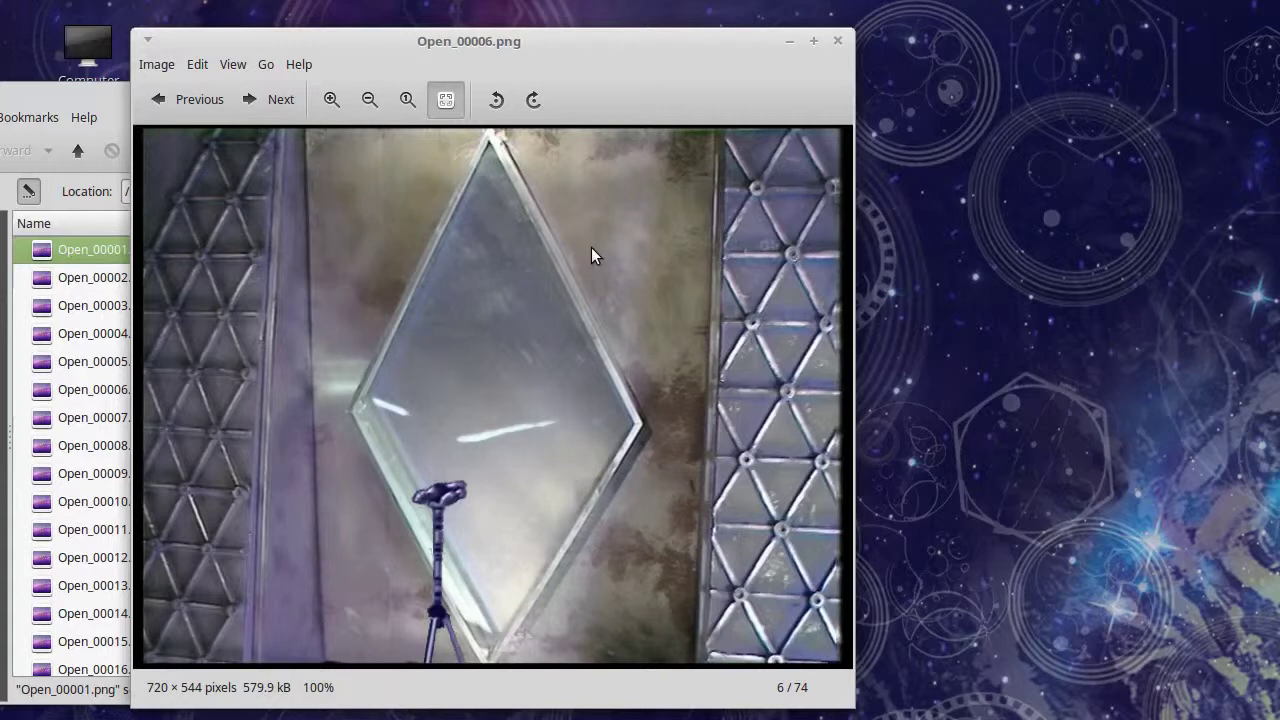
{"action": "key", "text": "Right"}
{"action": "key", "text": "Right"}
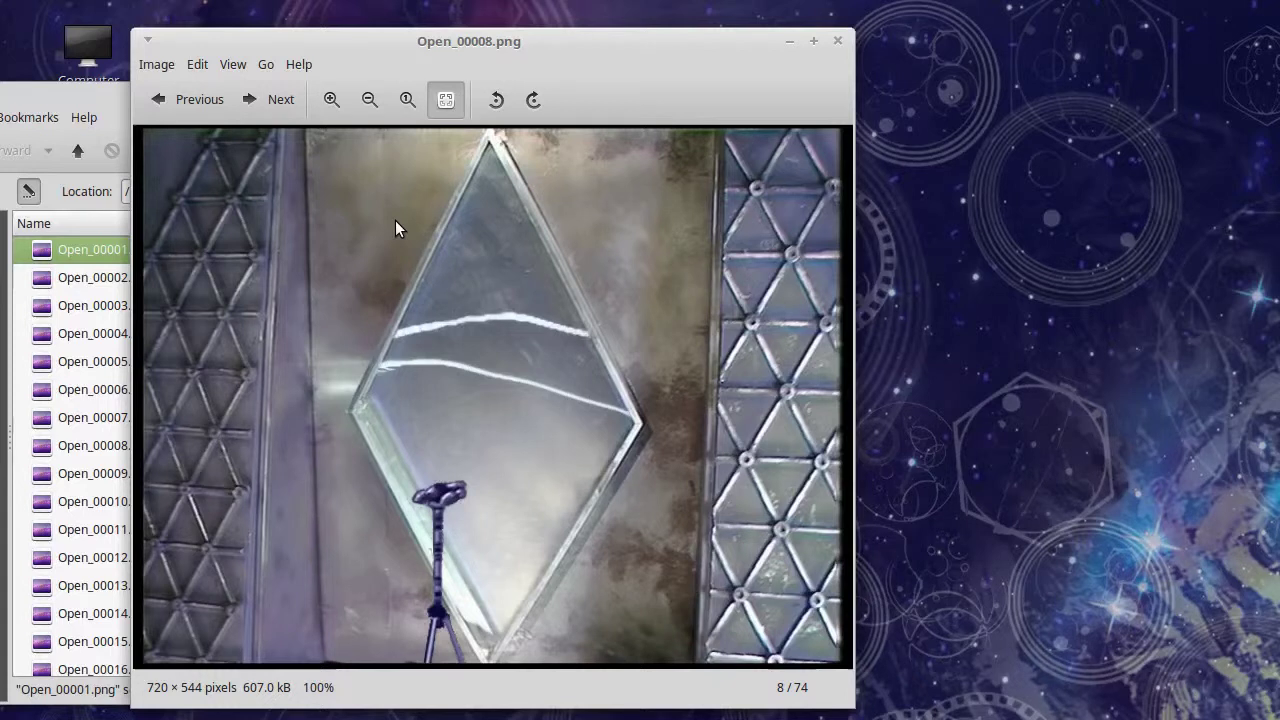
{"action": "key", "text": "Right"}
{"action": "key", "text": "Right"}
{"action": "key", "text": "Right"}
{"action": "key", "text": "Right"}
{"action": "key", "text": "Right"}
{"action": "key", "text": "Right"}
{"action": "key", "text": "Right"}
{"action": "key", "text": "Right"}
{"action": "key", "text": "Right"}
{"action": "key", "text": "Right"}
{"action": "key", "text": "Right"}
{"action": "key", "text": "Right"}
{"action": "key", "text": "Right"}
{"action": "key", "text": "Right"}
{"action": "key", "text": "Right"}
{"action": "key", "text": "Right"}
{"action": "key", "text": "Right"}
{"action": "key", "text": "Right"}
{"action": "key", "text": "Right"}
{"action": "key", "text": "Right"}
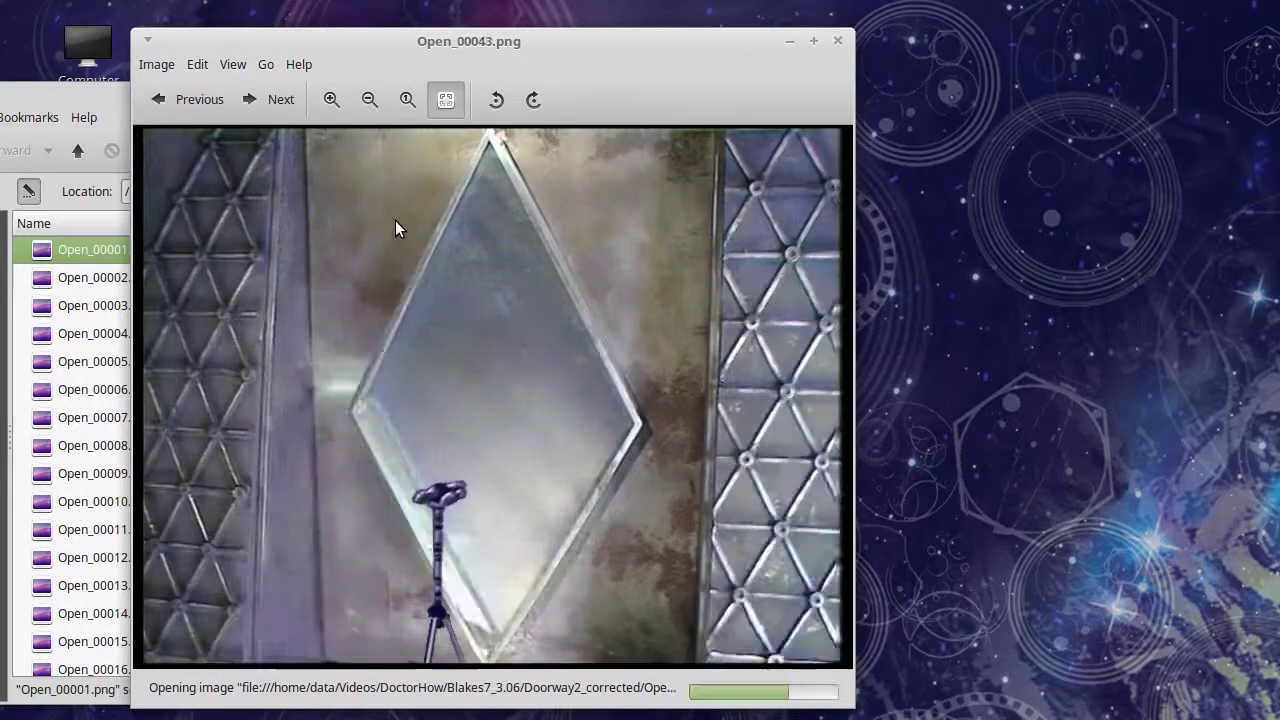
{"action": "key", "text": "Right"}
{"action": "key", "text": "Right"}
{"action": "key", "text": "Right"}
{"action": "key", "text": "Right"}
{"action": "key", "text": "Right"}
{"action": "key", "text": "Right"}
{"action": "key", "text": "Right"}
{"action": "key", "text": "Right"}
{"action": "key", "text": "Right"}
{"action": "key", "text": "Right"}
{"action": "key", "text": "Right"}
{"action": "key", "text": "Right"}
{"action": "key", "text": "Right"}
{"action": "key", "text": "Right"}
{"action": "key", "text": "Right"}
{"action": "key", "text": "Right"}
{"action": "key", "text": "Right"}
{"action": "key", "text": "Right"}
{"action": "key", "text": "Right"}
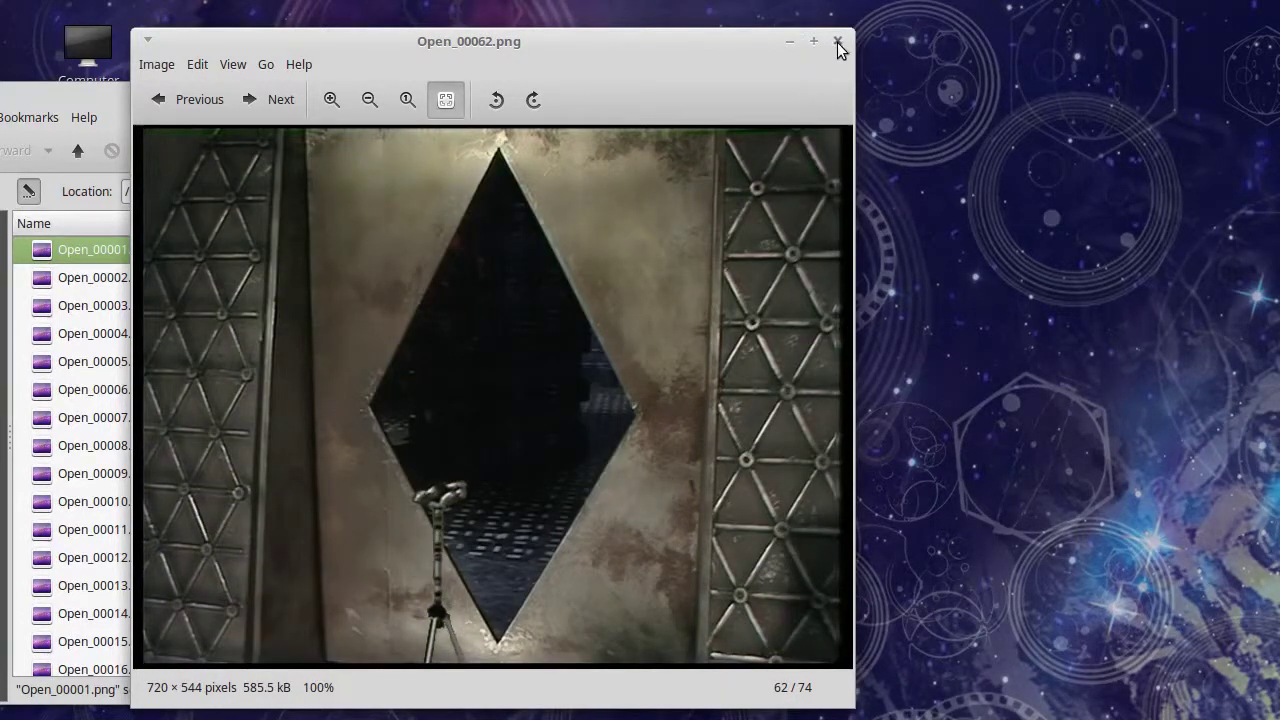
Open Beyond_00001.png from the Doorway3 folder with the viewer fully on screen.
{"action": "left_click", "coordinate": [838, 43]}
{"action": "left_click", "coordinate": [57, 148]}
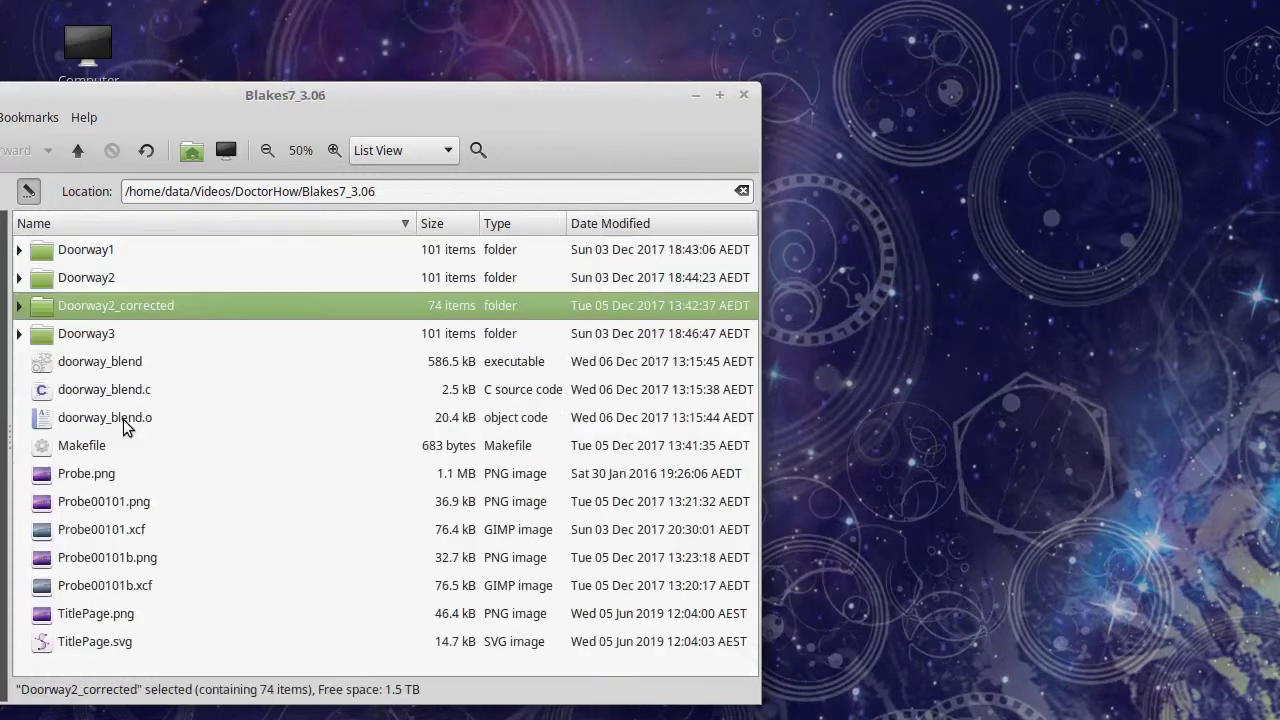
{"action": "double_click", "coordinate": [128, 336]}
{"action": "double_click", "coordinate": [115, 249]}
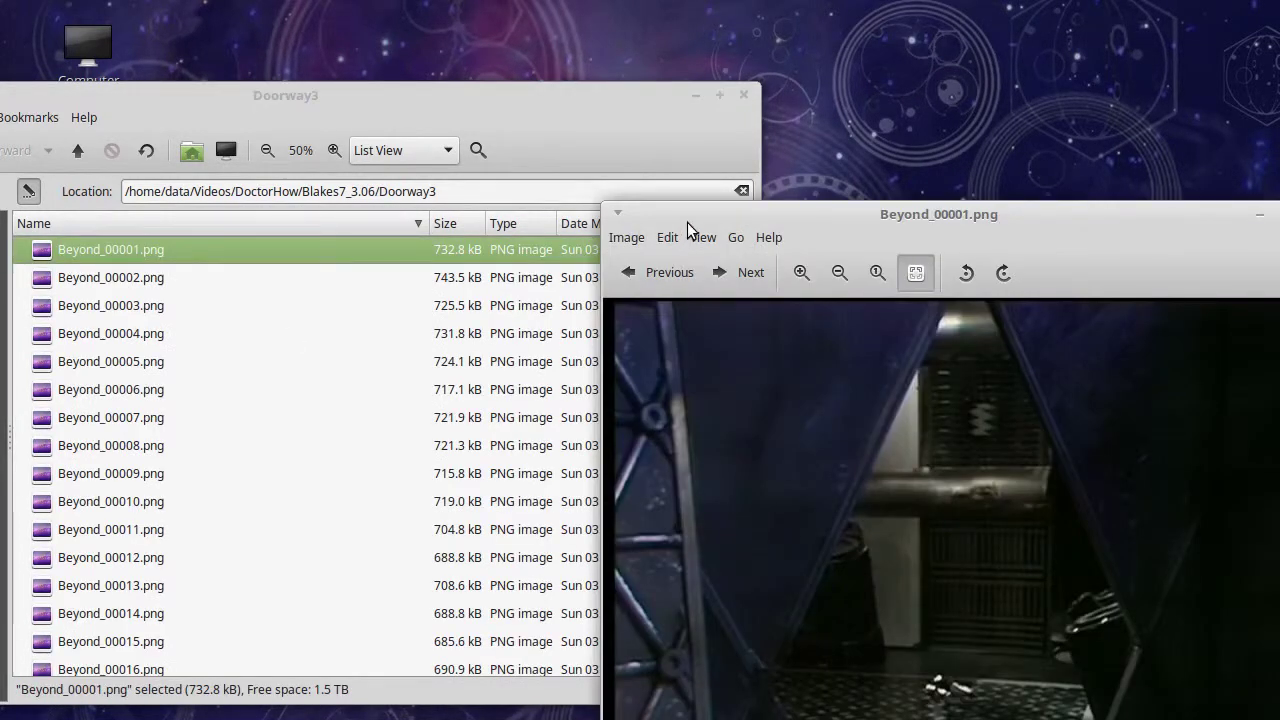
{"action": "left_click_drag", "start_coordinate": [754, 220], "coordinate": [330, 52]}
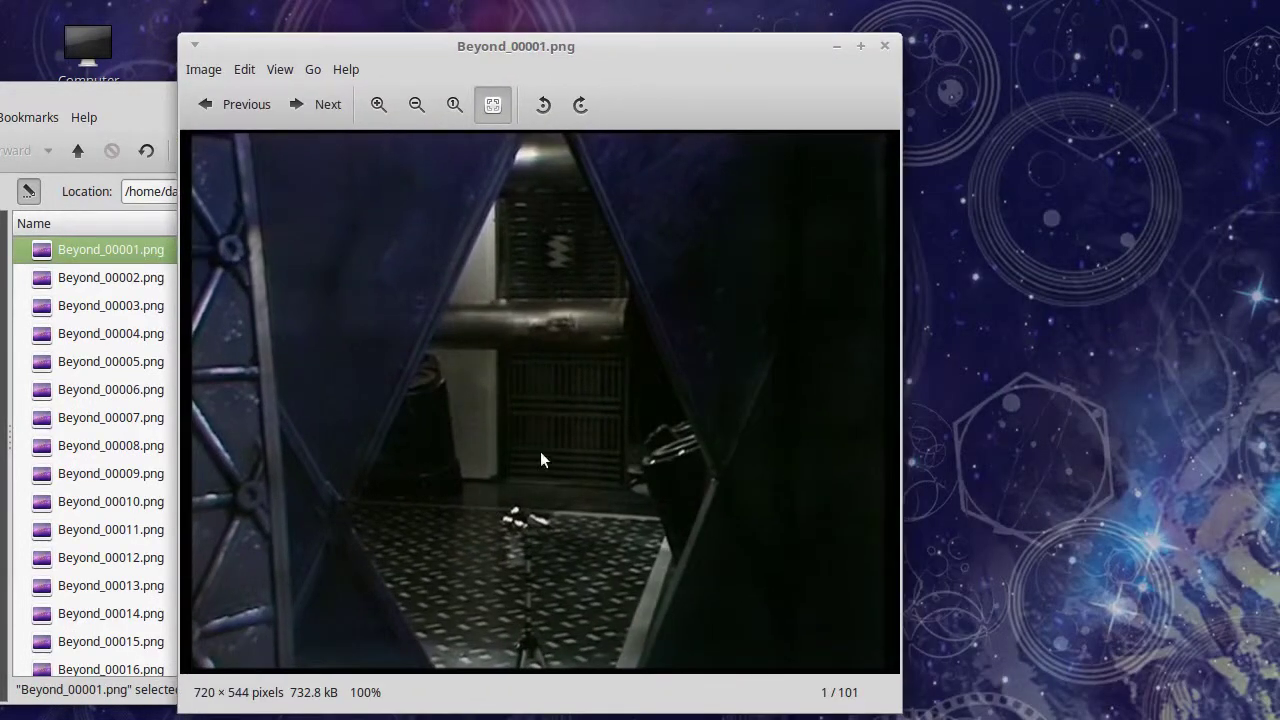
Advance through the Beyond frames to 77 of 101, then close the viewer.
{"action": "key", "text": "Right"}
{"action": "key", "text": "Right"}
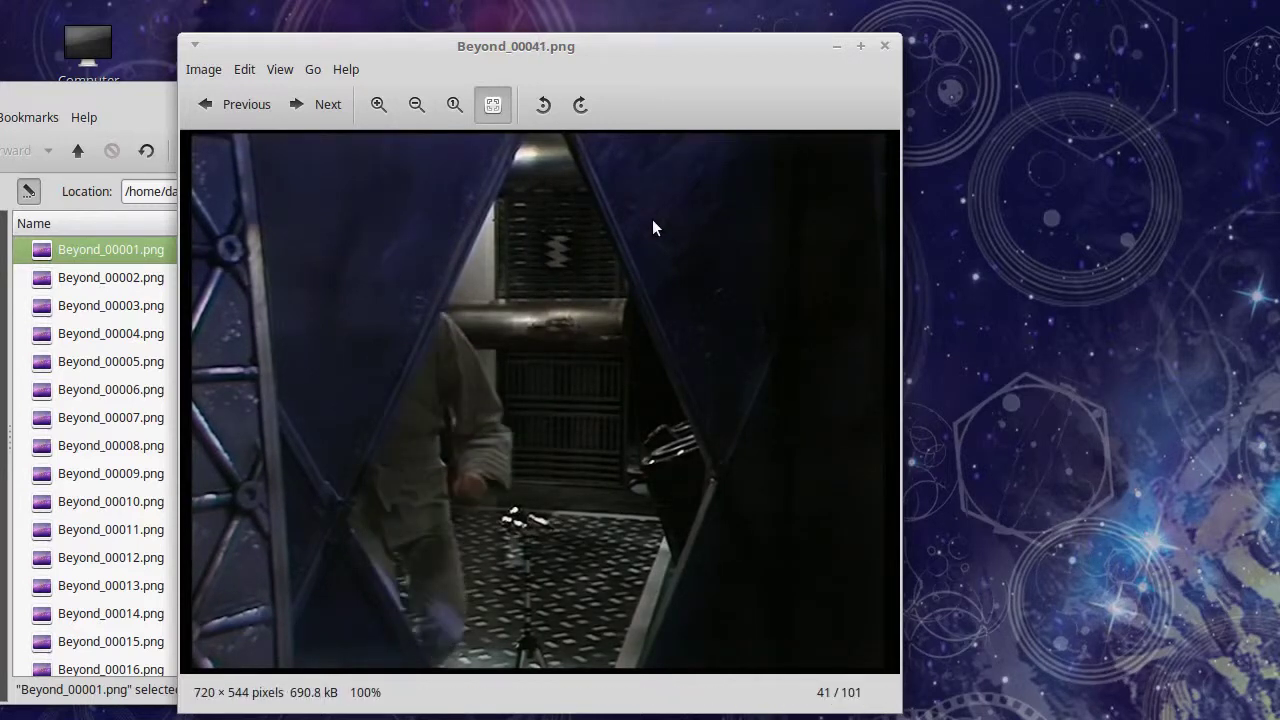
{"action": "key", "text": "Right"}
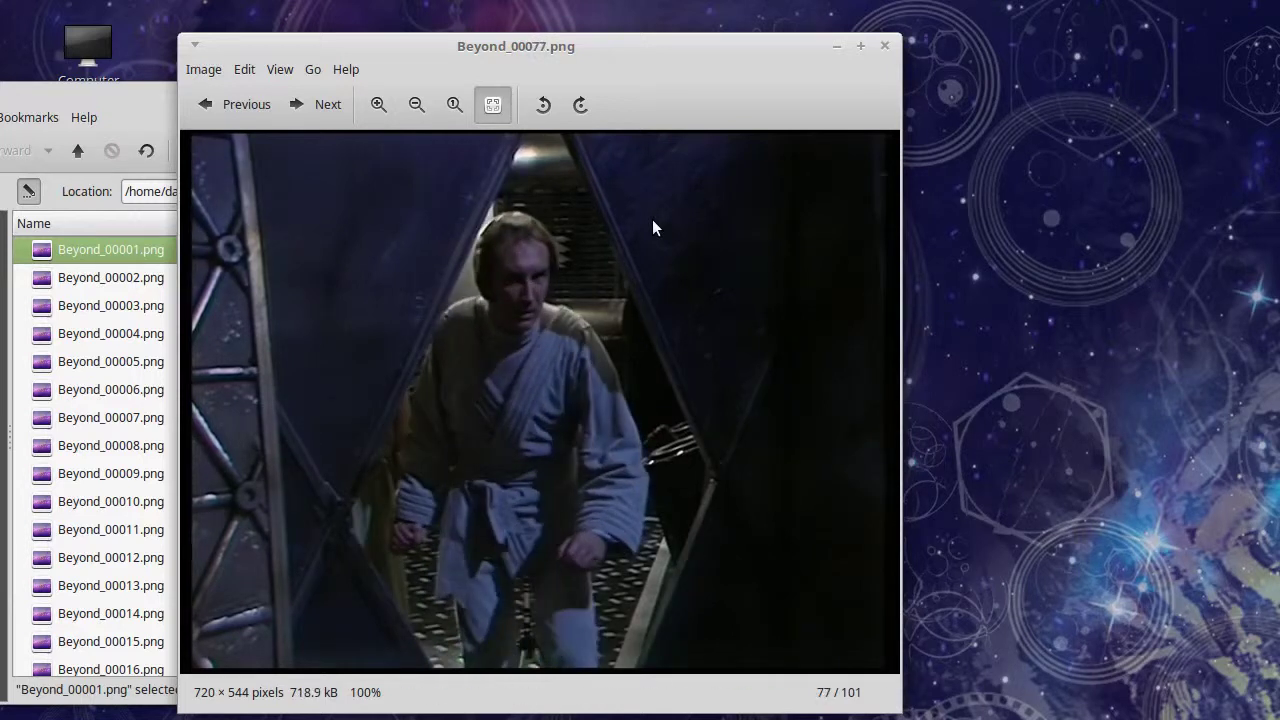
{"action": "left_click", "coordinate": [884, 46]}
Open Door_00054.png from the Doorway1 folder with the viewer fully on screen.
{"action": "left_click", "coordinate": [78, 150]}
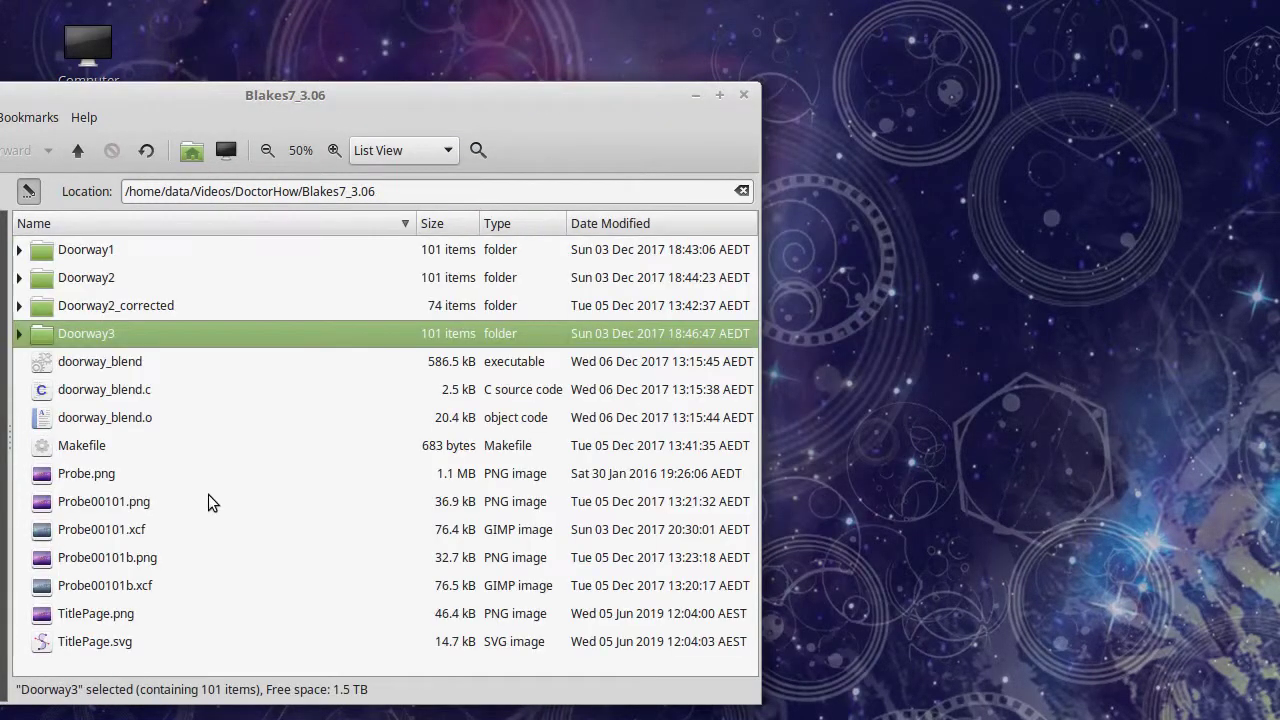
{"action": "double_click", "coordinate": [122, 249]}
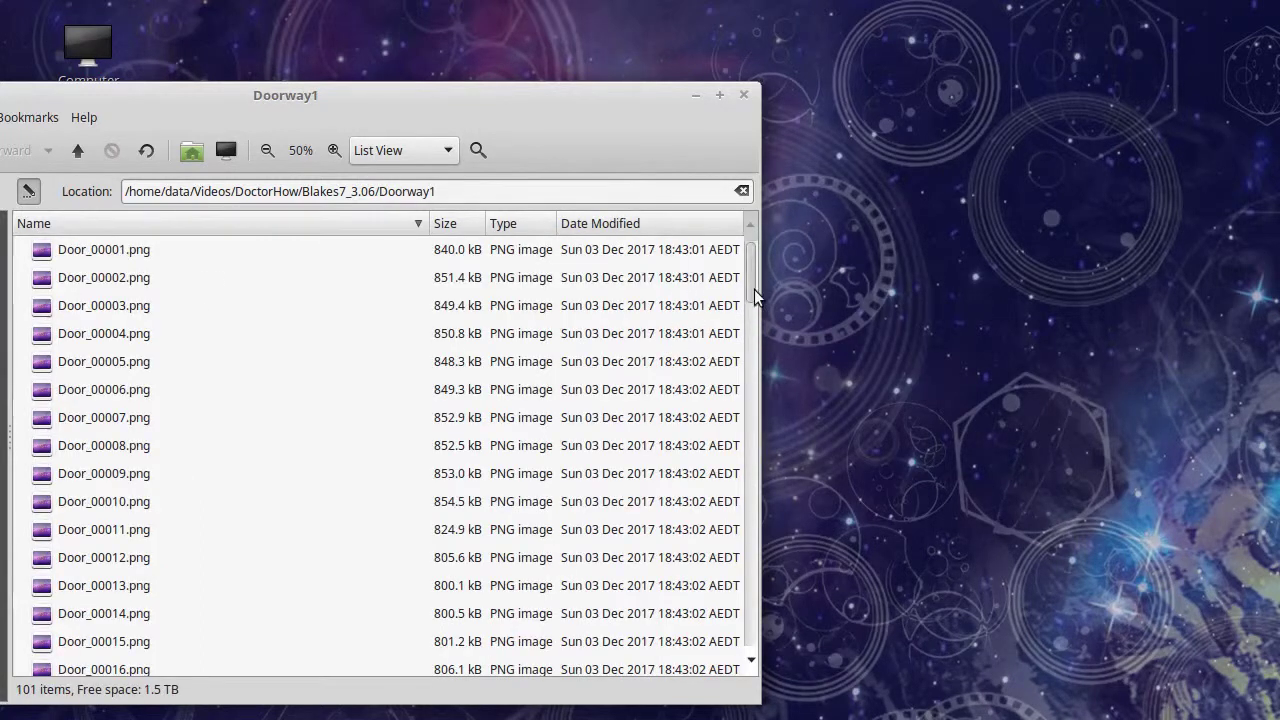
{"action": "left_click_drag", "start_coordinate": [752, 288], "coordinate": [743, 462]}
{"action": "double_click", "coordinate": [196, 527]}
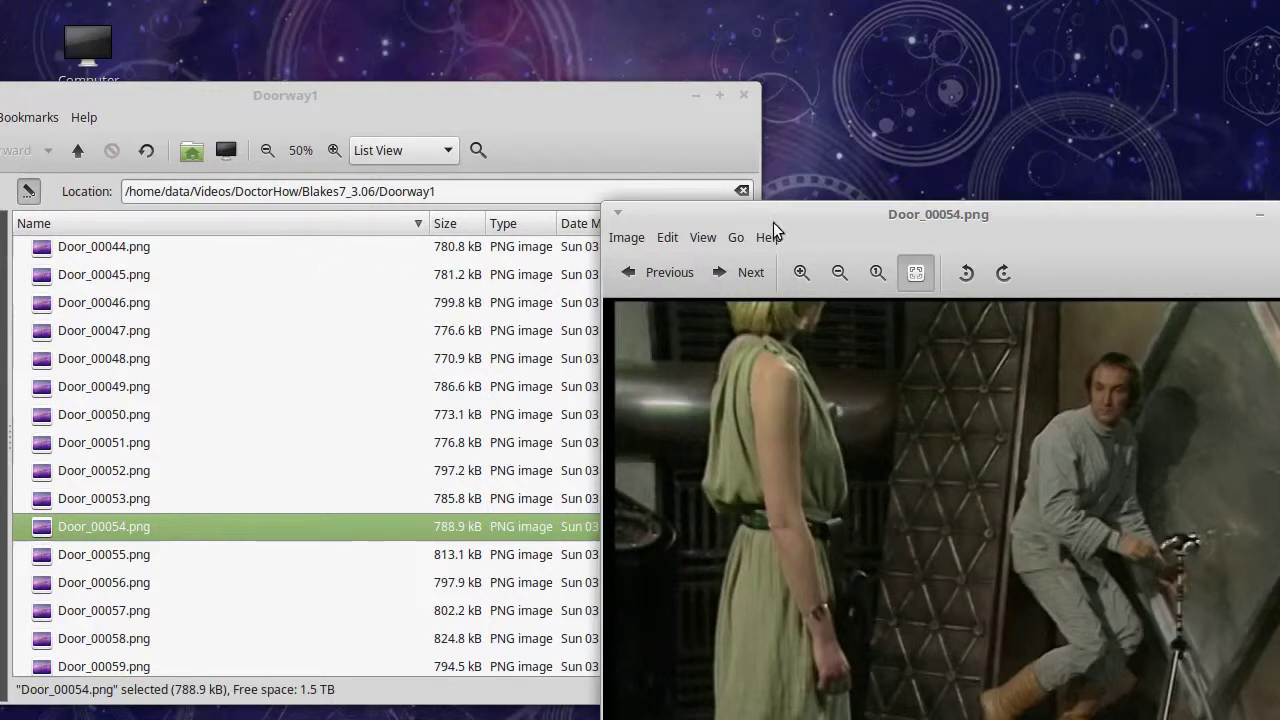
{"action": "left_click_drag", "start_coordinate": [776, 220], "coordinate": [353, 48]}
Advance through the Door frames past Door_00077.png to Door_00079.png.
{"action": "key", "text": "Right"}
{"action": "key", "text": "Right"}
{"action": "key", "text": "Right"}
{"action": "key", "text": "Right"}
{"action": "key", "text": "Right"}
{"action": "key", "text": "Right"}
{"action": "key", "text": "Right"}
{"action": "key", "text": "Right"}
{"action": "key", "text": "Right"}
{"action": "key", "text": "Right"}
{"action": "key", "text": "Right"}
{"action": "key", "text": "Right"}
{"action": "key", "text": "Right"}
{"action": "key", "text": "Right"}
{"action": "key", "text": "Right"}
{"action": "key", "text": "Right"}
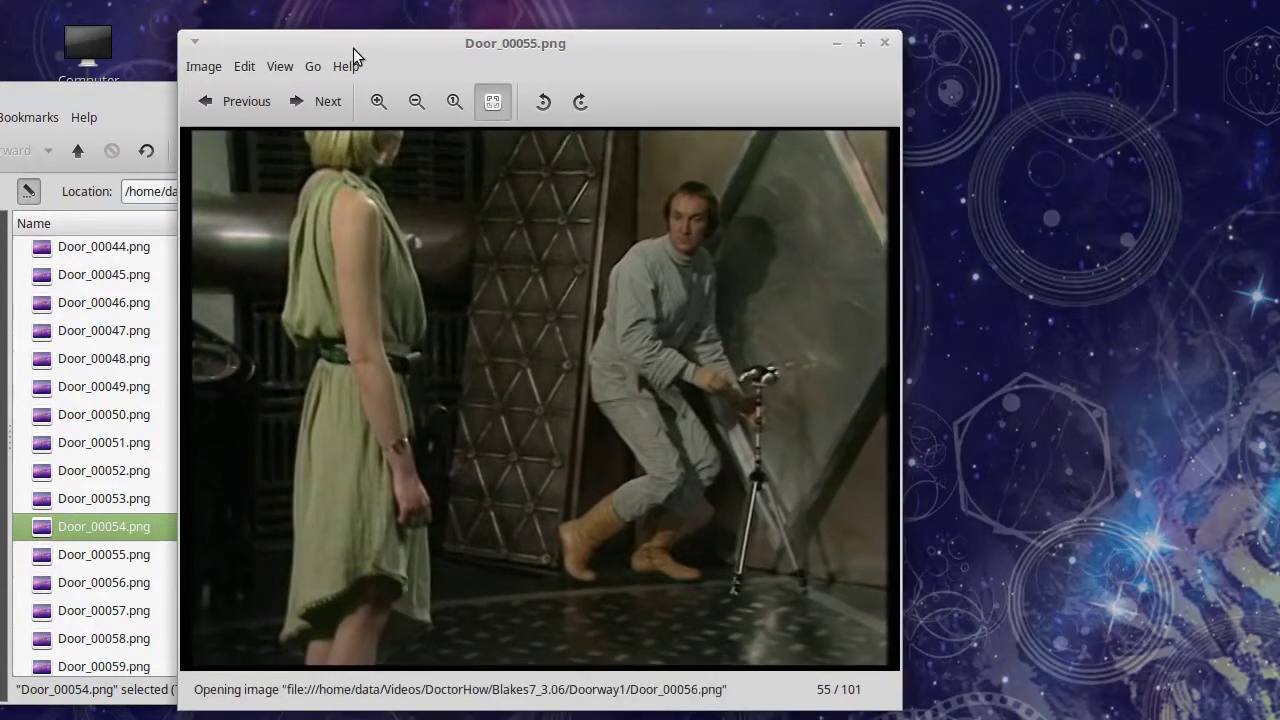
{"action": "key", "text": "Right"}
{"action": "key", "text": "Right"}
{"action": "key", "text": "Right"}
{"action": "key", "text": "Right"}
{"action": "key", "text": "Right"}
{"action": "key", "text": "Right"}
{"action": "key", "text": "Right"}
{"action": "key", "text": "Right"}
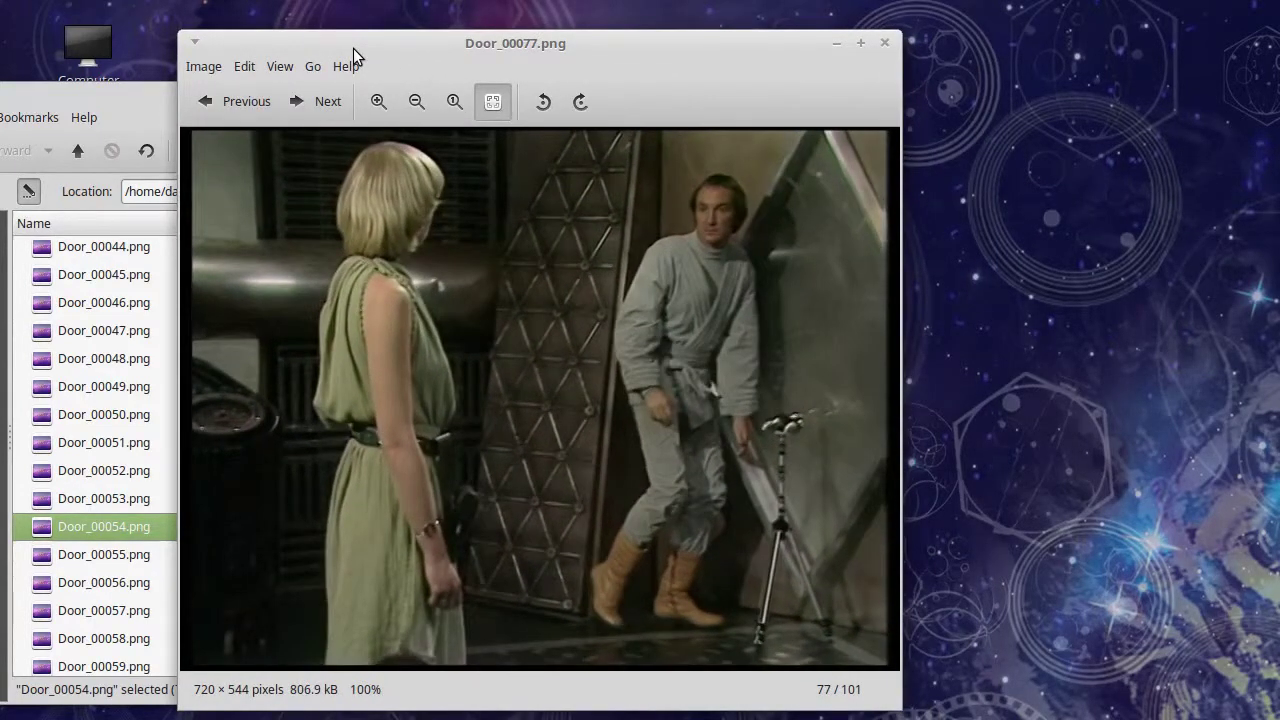
{"action": "key", "text": "Right"}
{"action": "key", "text": "Right"}
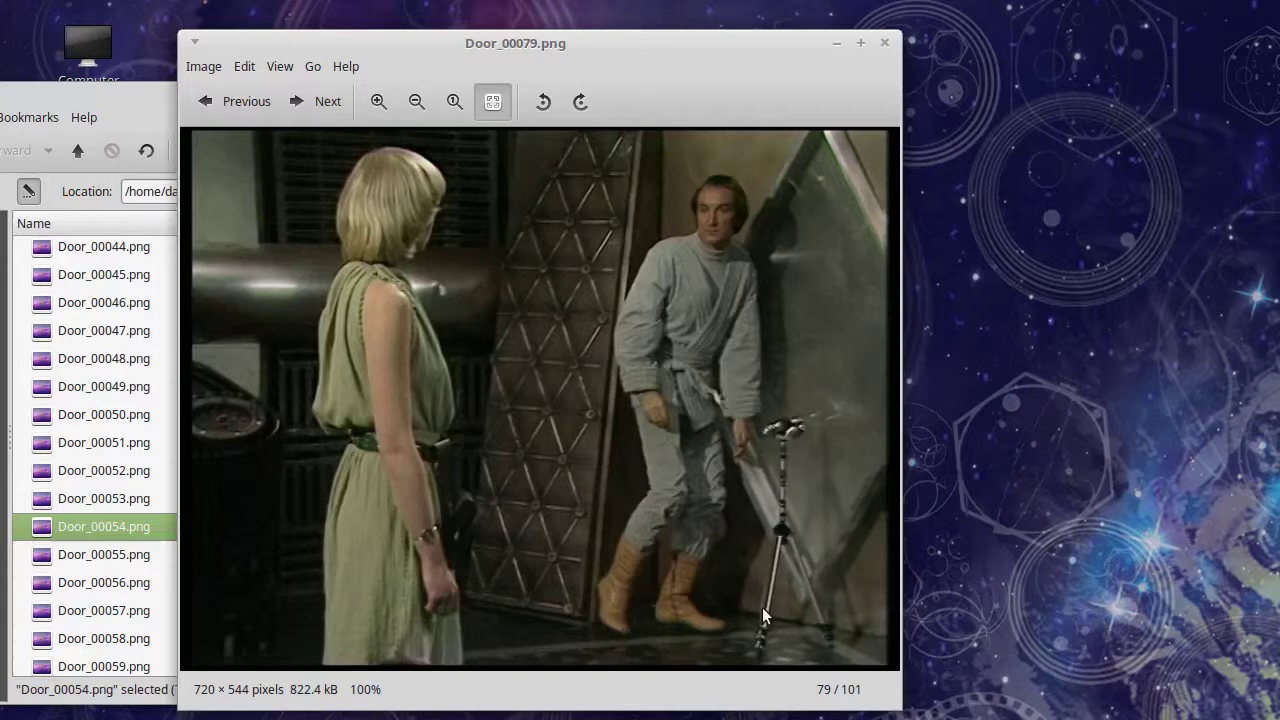
Return to the Blakes7_3.06 folder and open the 94 × 232 tripod cut-out Probe00101.png.
{"action": "left_click", "coordinate": [884, 43]}
{"action": "key", "text": "alt+Up"}
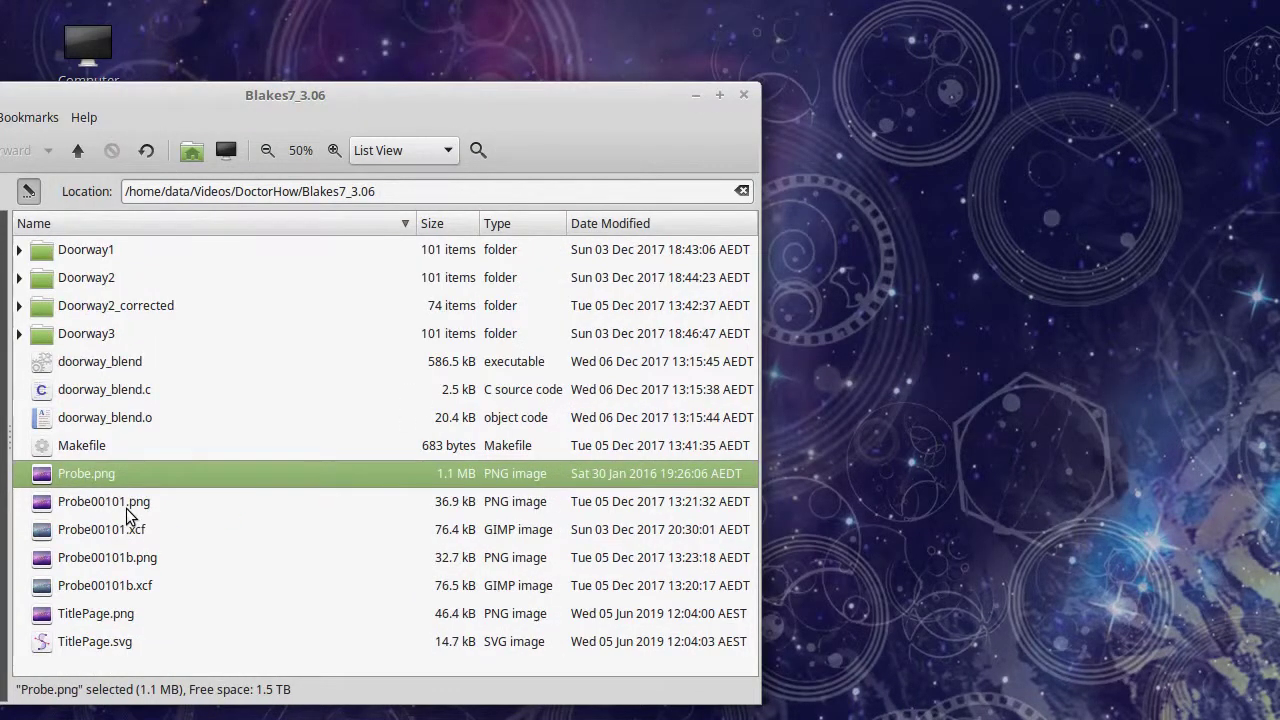
{"action": "double_click", "coordinate": [126, 505]}
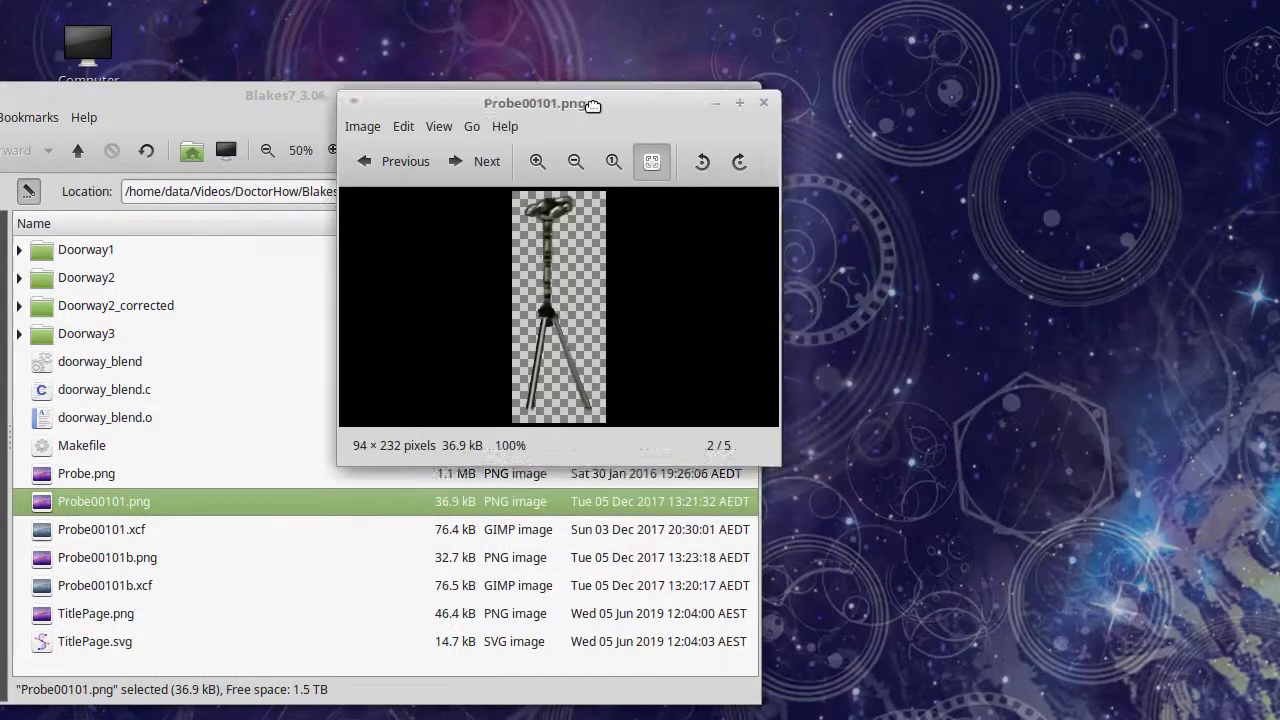